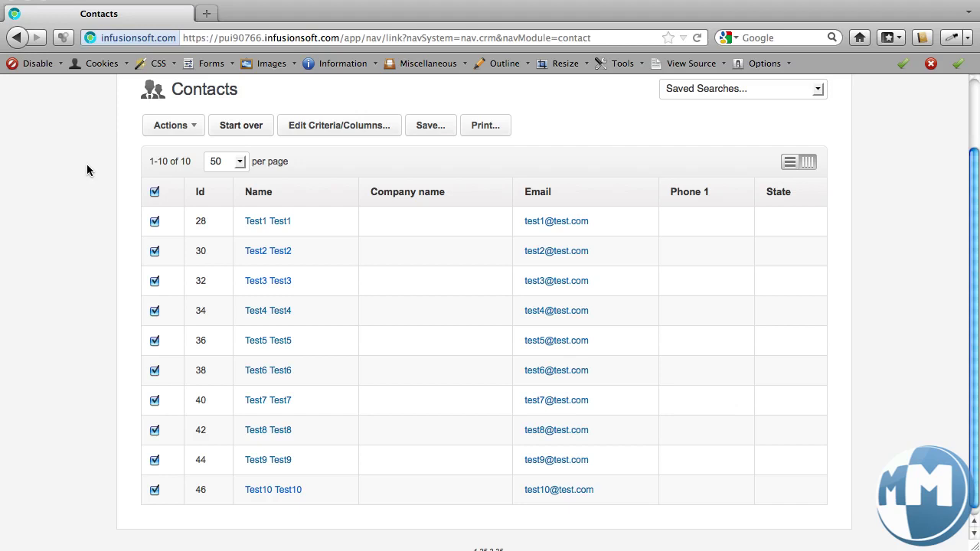
Step: Look over the contact list's search filters and close them without changes
{"action": "scroll", "coordinate": [87, 169], "scroll_direction": "up", "scroll_amount": 2}
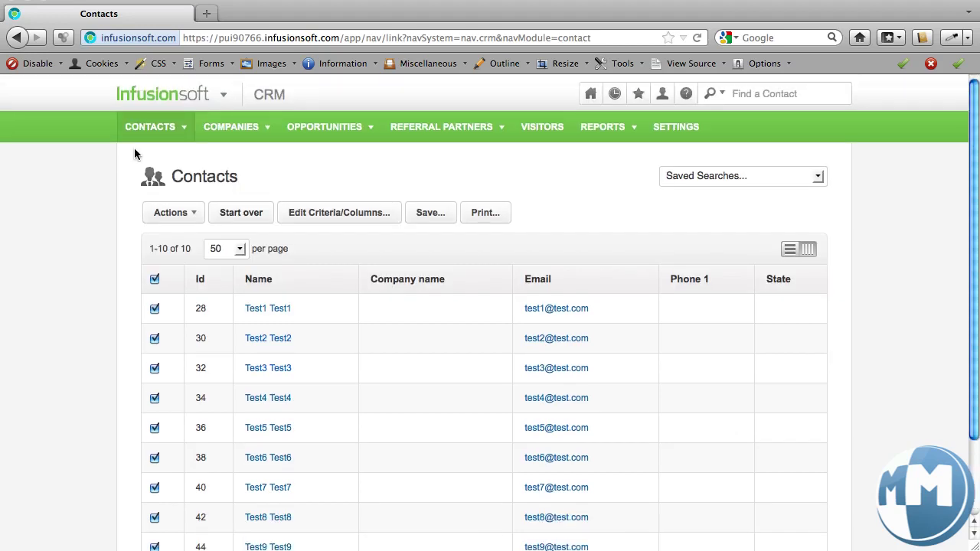
{"action": "mouse_move", "coordinate": [180, 132]}
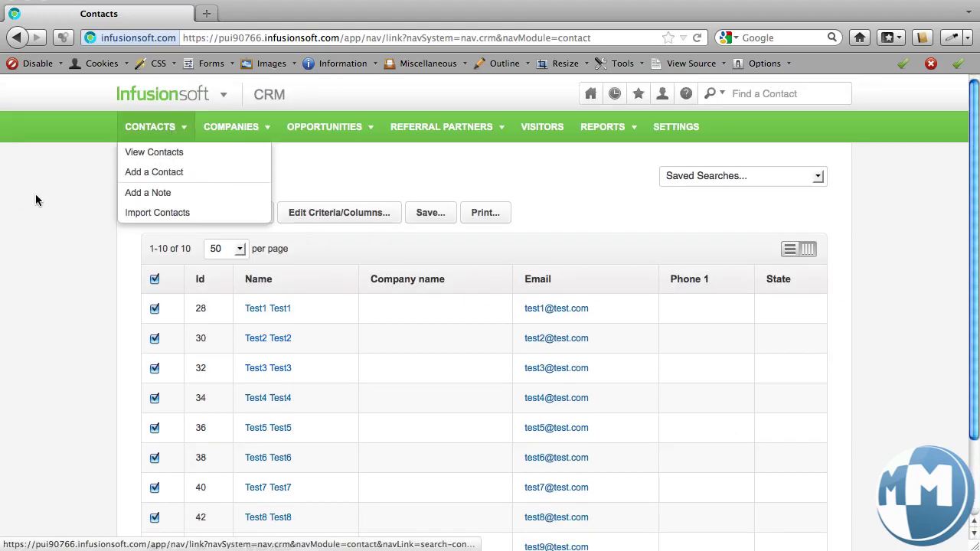
{"action": "left_click", "coordinate": [327, 218]}
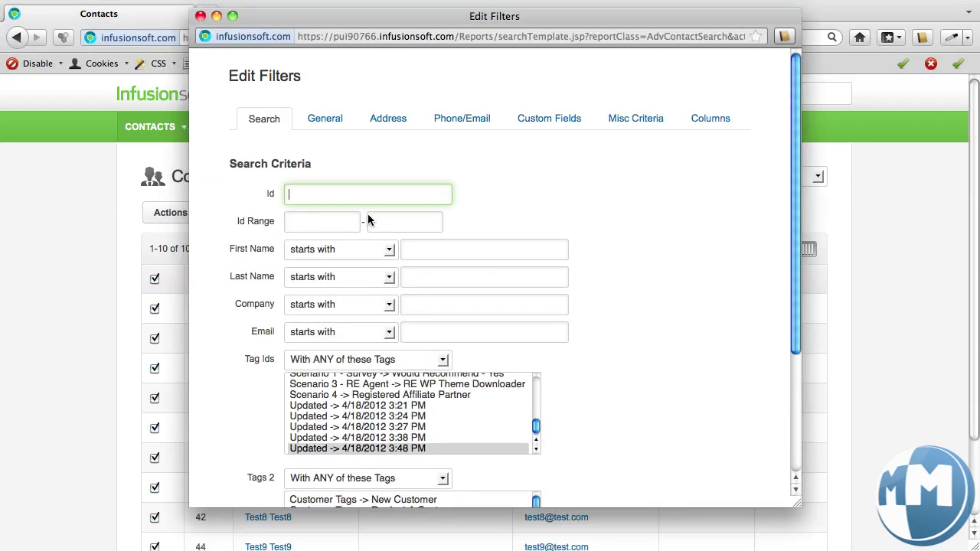
{"action": "scroll", "coordinate": [531, 245], "scroll_direction": "down", "scroll_amount": 5}
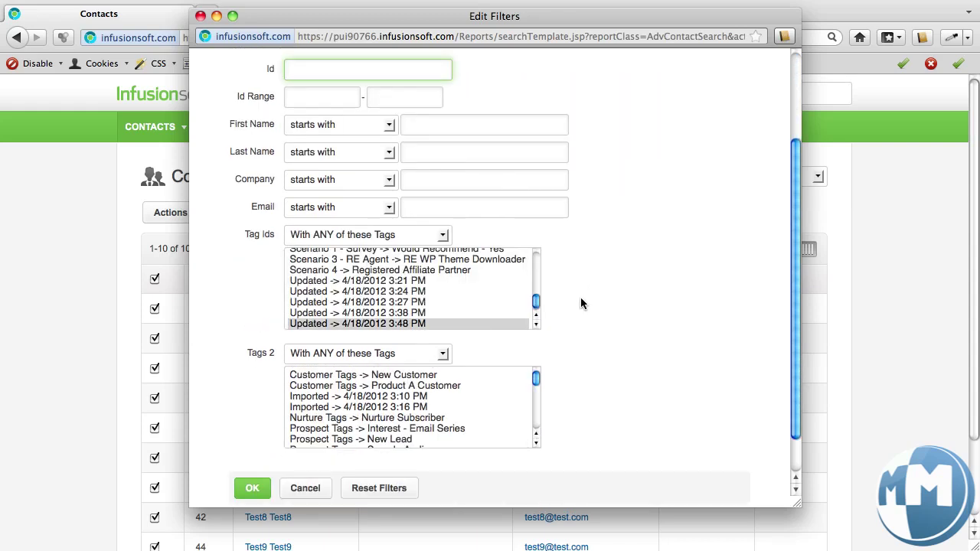
{"action": "left_click", "coordinate": [200, 16]}
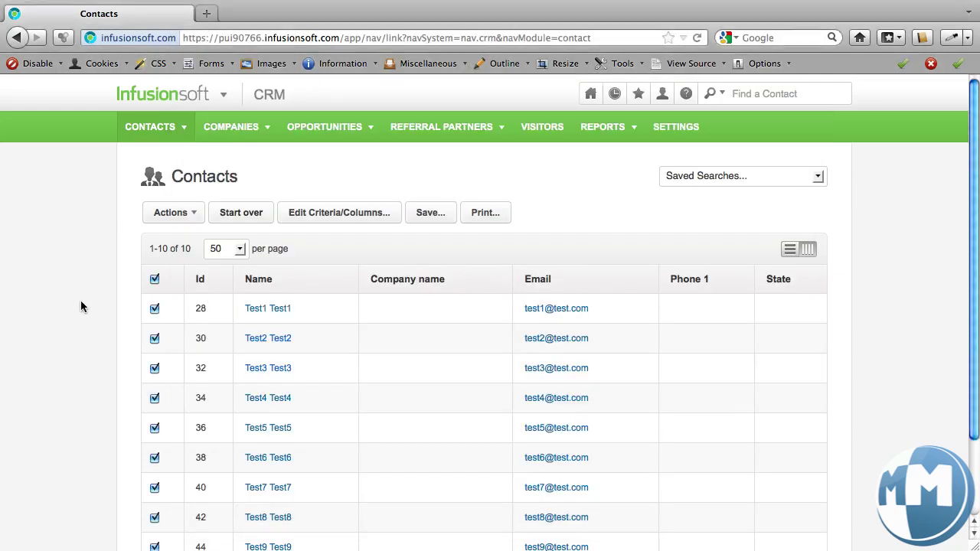
{"action": "scroll", "coordinate": [83, 306], "scroll_direction": "down", "scroll_amount": 3}
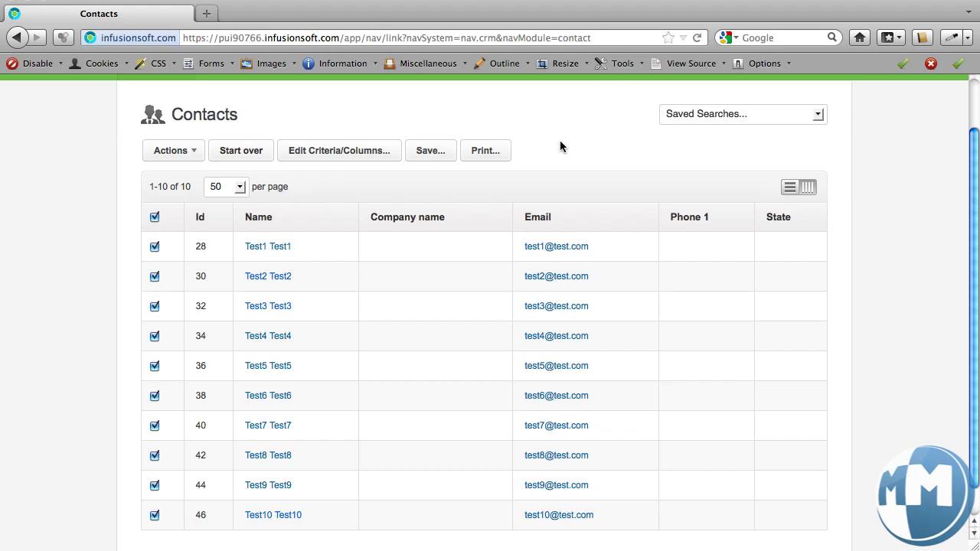
Step: Export the contacts as CSV with only the Id field, and save the downloaded file
{"action": "left_click", "coordinate": [196, 156]}
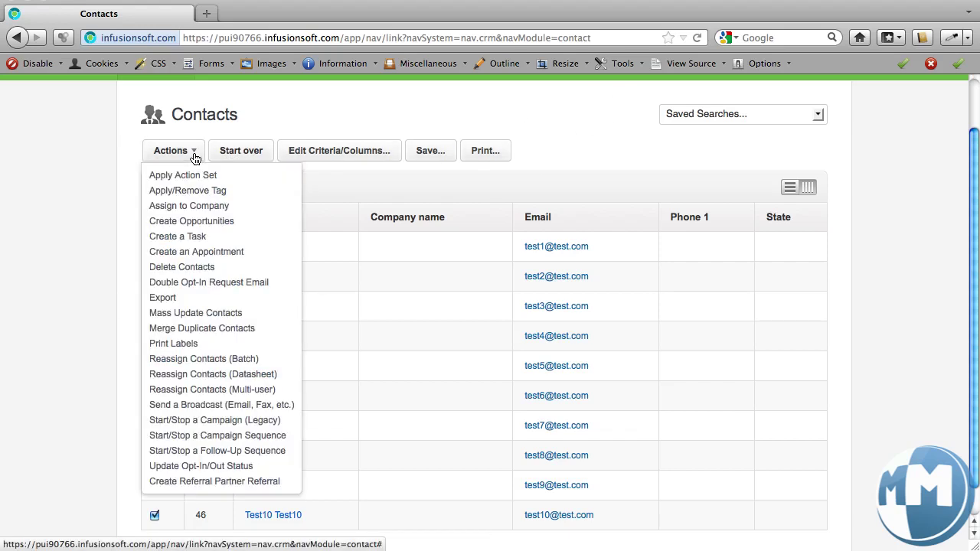
{"action": "left_click", "coordinate": [163, 300]}
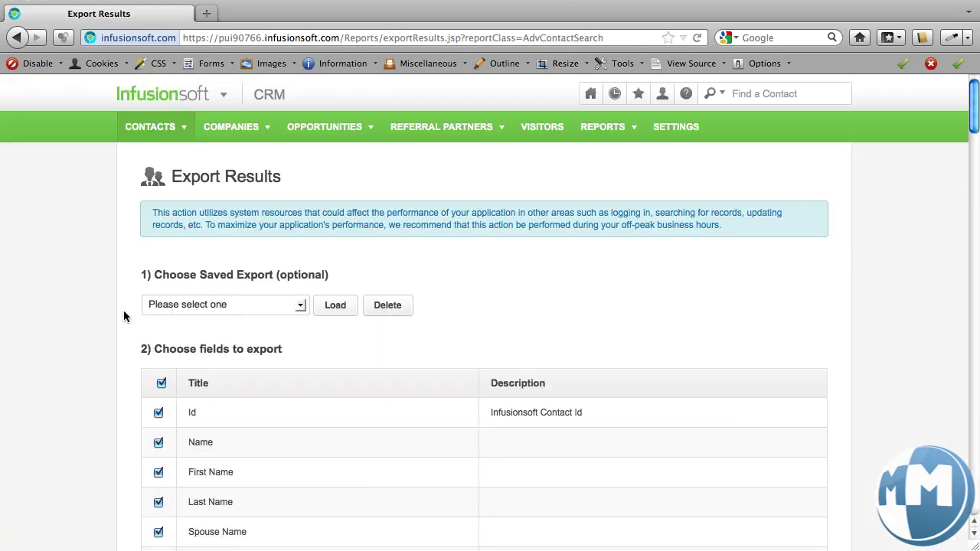
{"action": "scroll", "coordinate": [123, 311], "scroll_direction": "down", "scroll_amount": 1}
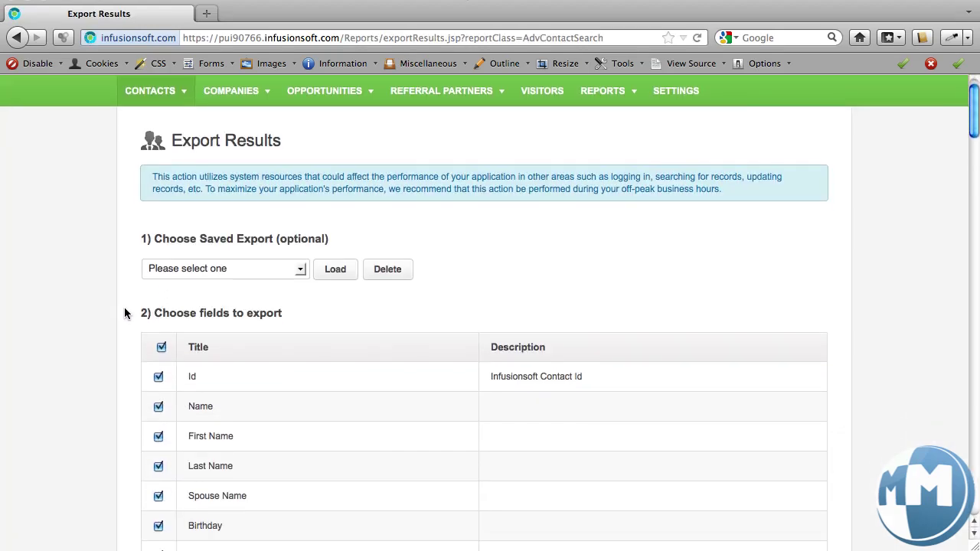
{"action": "scroll", "coordinate": [123, 310], "scroll_direction": "down", "scroll_amount": 3}
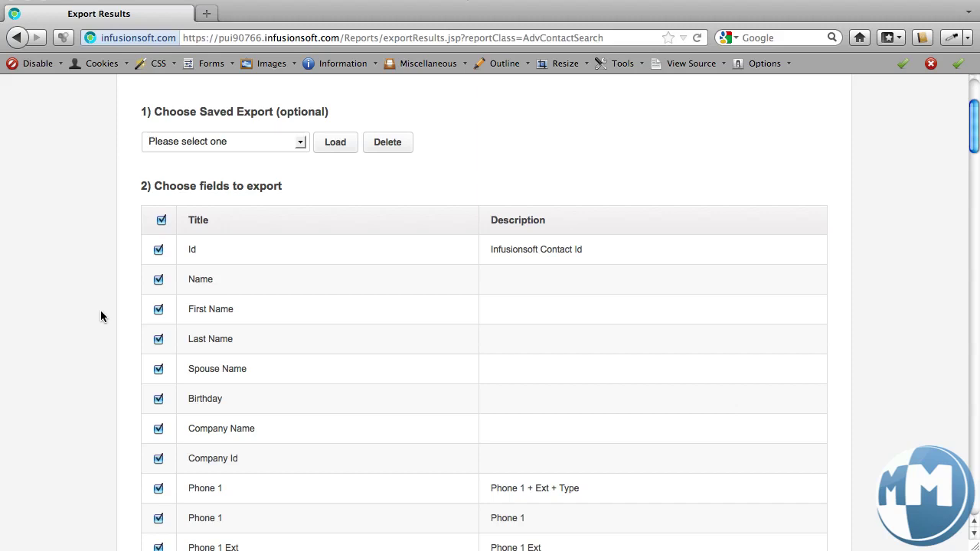
{"action": "left_click", "coordinate": [162, 222]}
{"action": "left_click", "coordinate": [158, 250]}
{"action": "scroll", "coordinate": [80, 266], "scroll_direction": "down", "scroll_amount": 5}
{"action": "scroll", "coordinate": [80, 269], "scroll_direction": "down", "scroll_amount": 15}
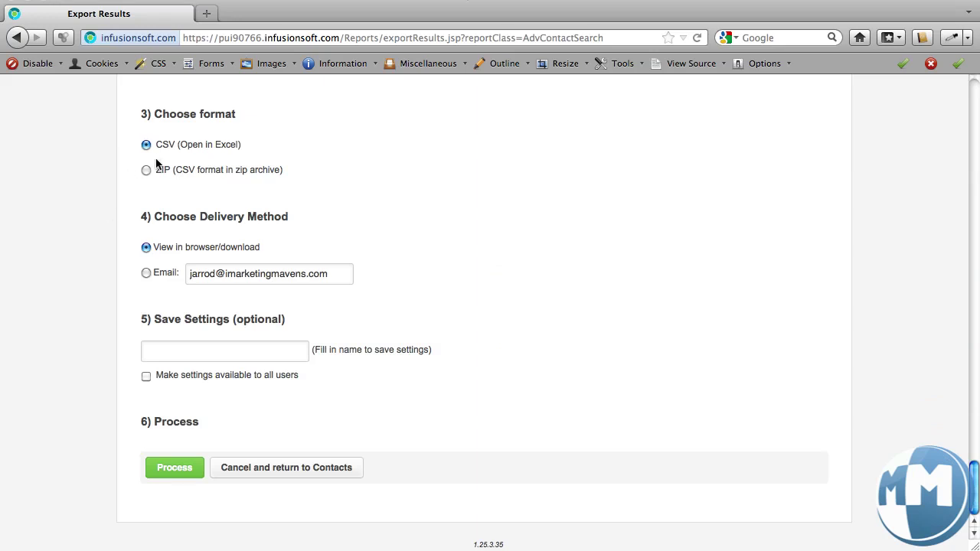
{"action": "left_click", "coordinate": [173, 465]}
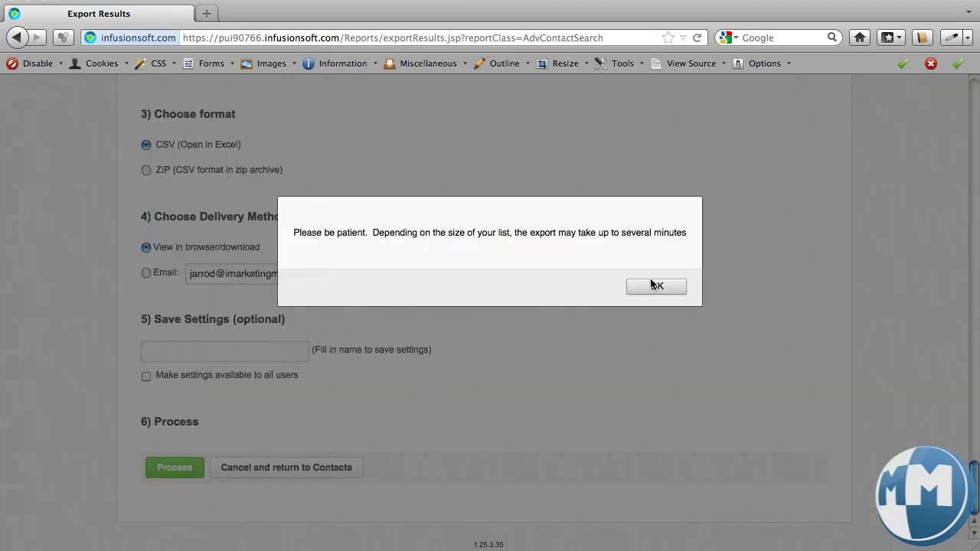
{"action": "left_click", "coordinate": [654, 285]}
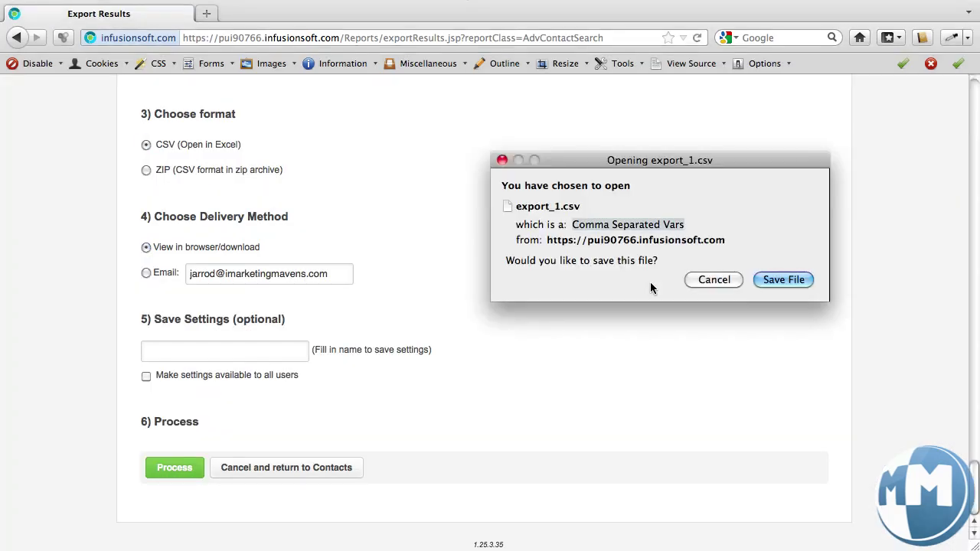
{"action": "left_click", "coordinate": [774, 281]}
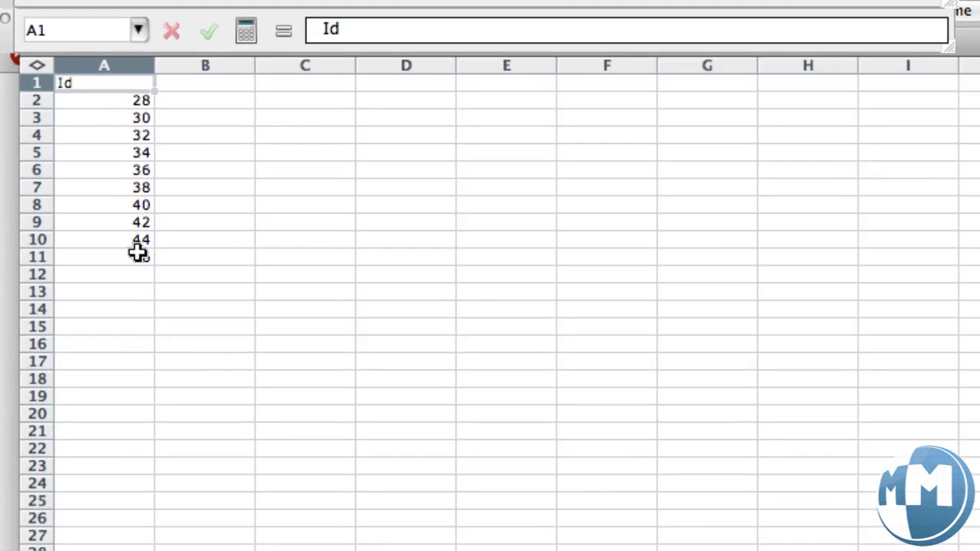
Step: Put a Tags heading in B1 and fill B2:B11 with alternating A and B
{"action": "left_click", "coordinate": [198, 87]}
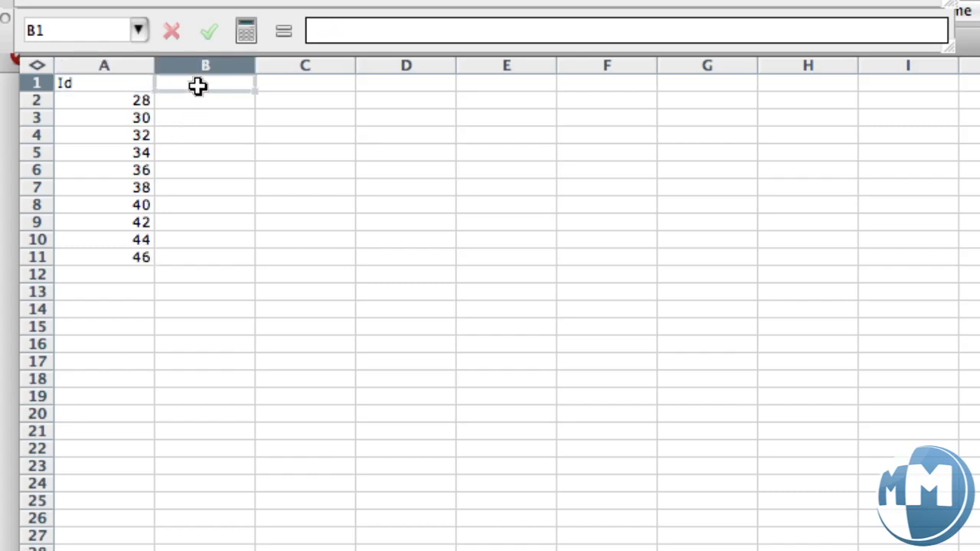
{"action": "type", "text": "Tags"}
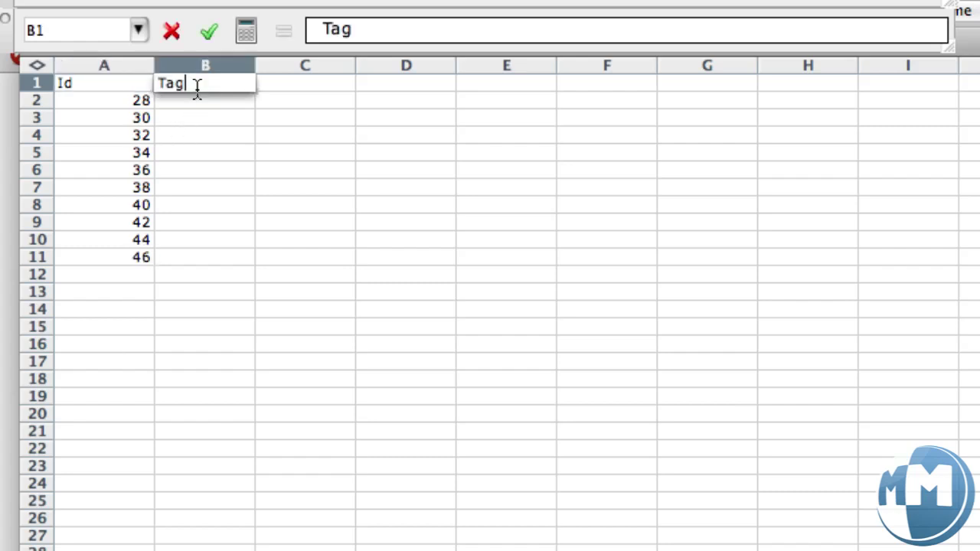
{"action": "left_click", "coordinate": [212, 103]}
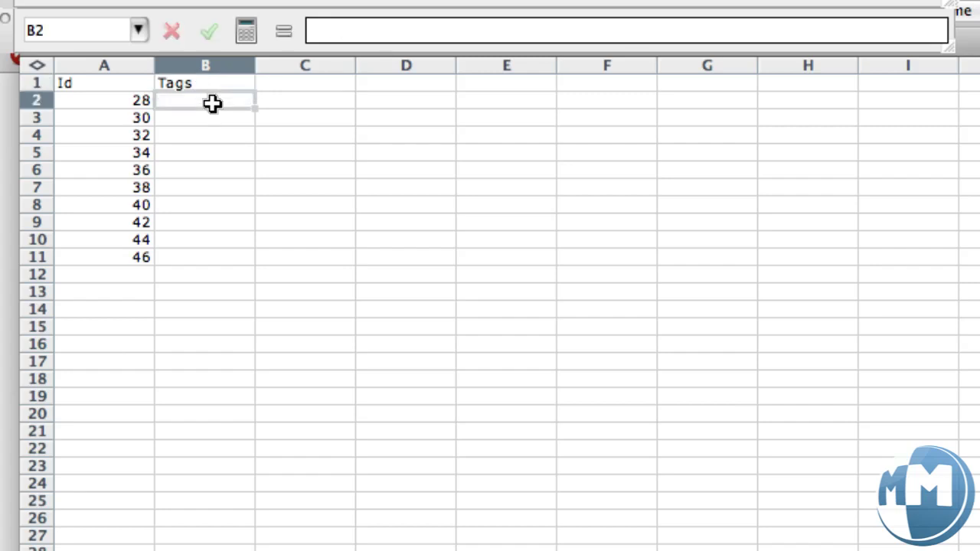
{"action": "type", "text": "A"}
{"action": "key", "text": "Return"}
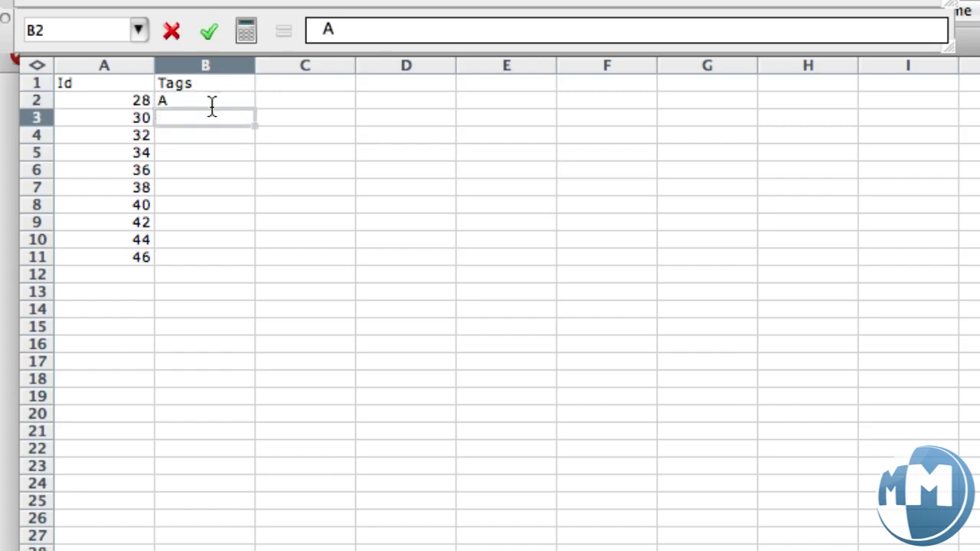
{"action": "type", "text": "B"}
{"action": "left_click", "coordinate": [277, 115]}
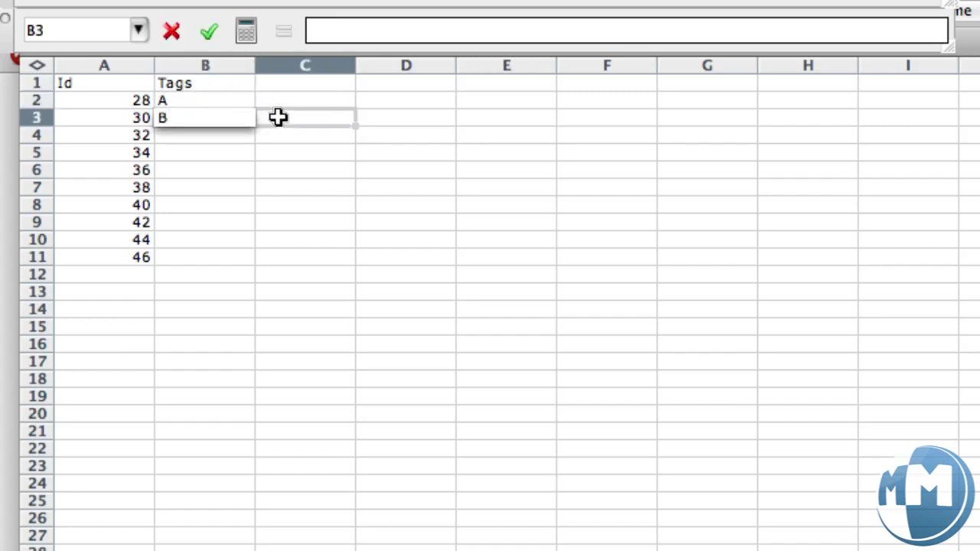
{"action": "mouse_move", "coordinate": [251, 105]}
{"action": "left_mouse_down"}
{"action": "mouse_move", "coordinate": [241, 103]}
{"action": "mouse_move", "coordinate": [241, 120]}
{"action": "mouse_move", "coordinate": [252, 120]}
{"action": "left_mouse_up"}
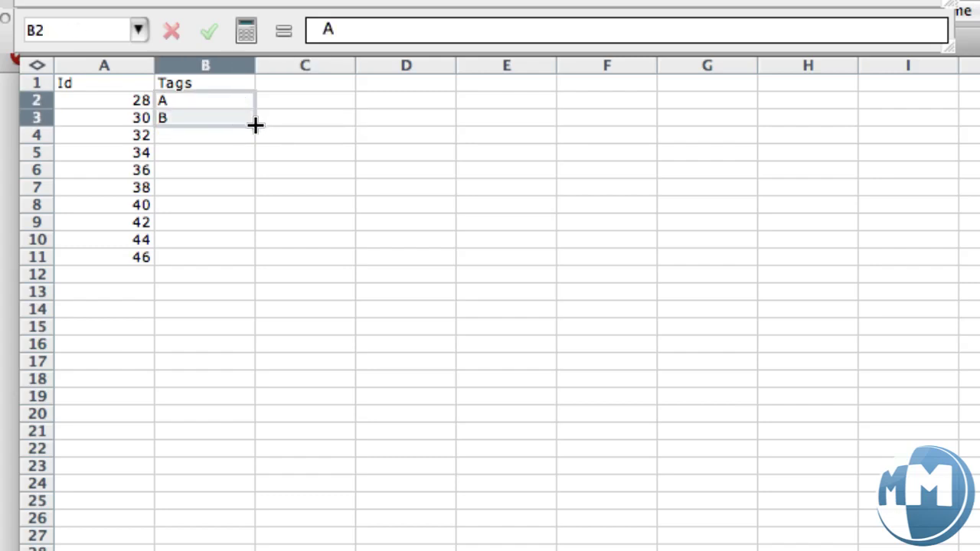
{"action": "left_click_drag", "start_coordinate": [254, 125], "coordinate": [253, 263]}
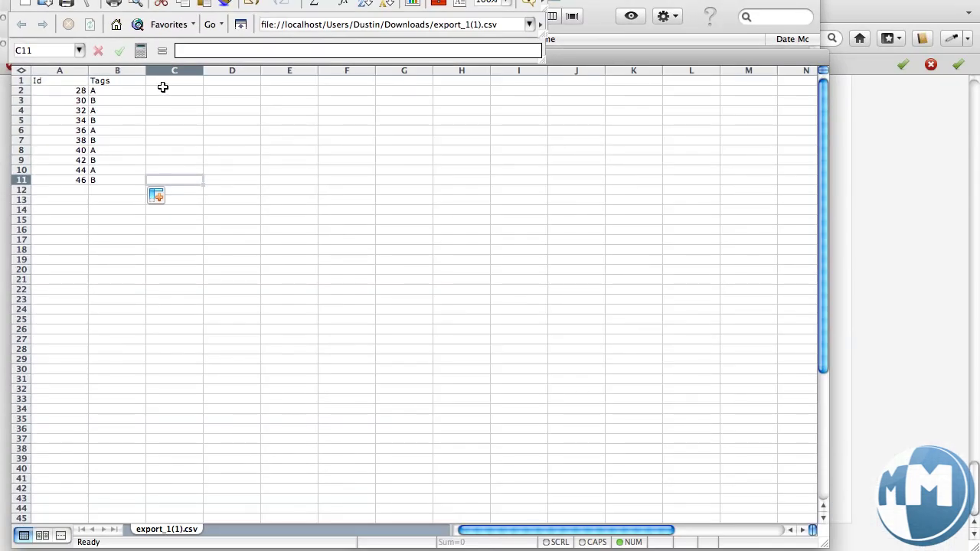
Step: Save the sheet on the Desktop as test-update.csv, keeping the CSV format
{"action": "left_click", "coordinate": [94, 86]}
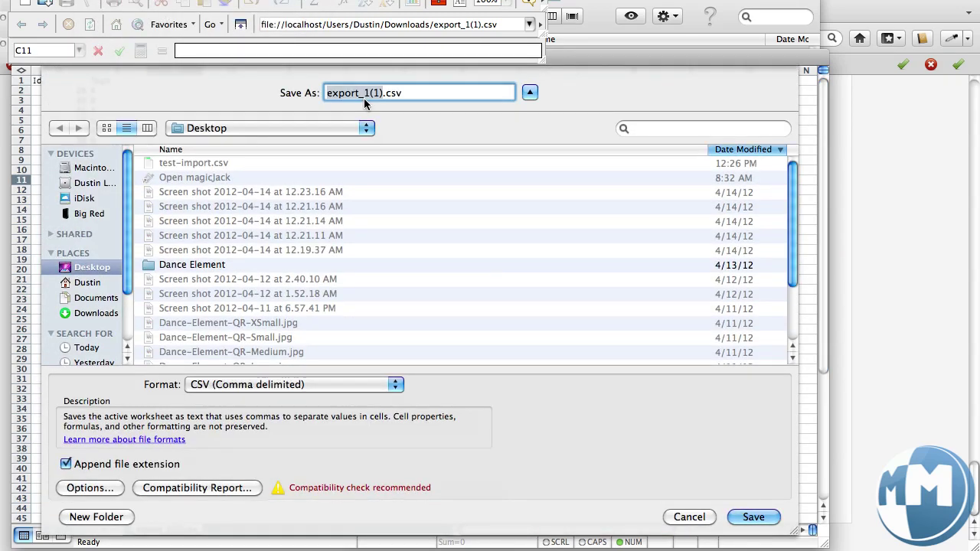
{"action": "type", "text": "test-update"}
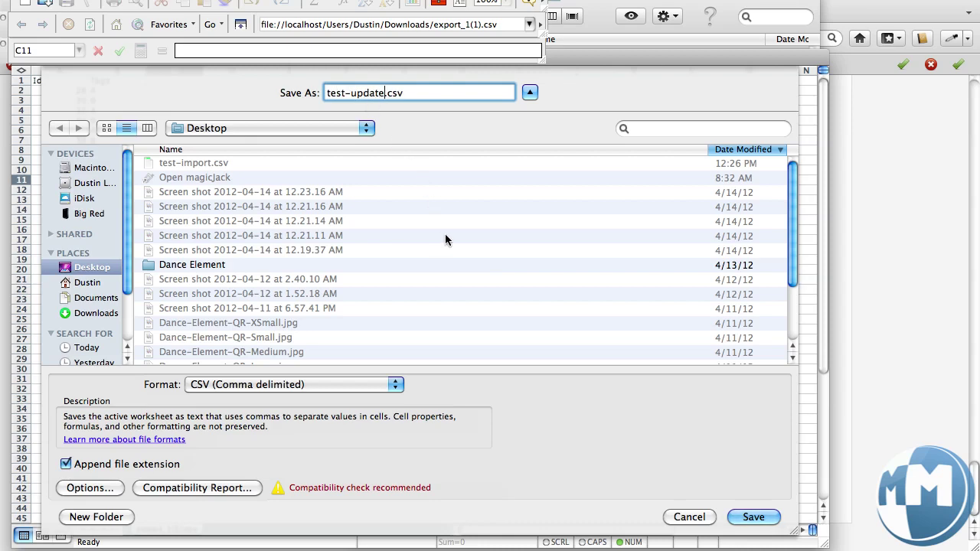
{"action": "left_click", "coordinate": [740, 516]}
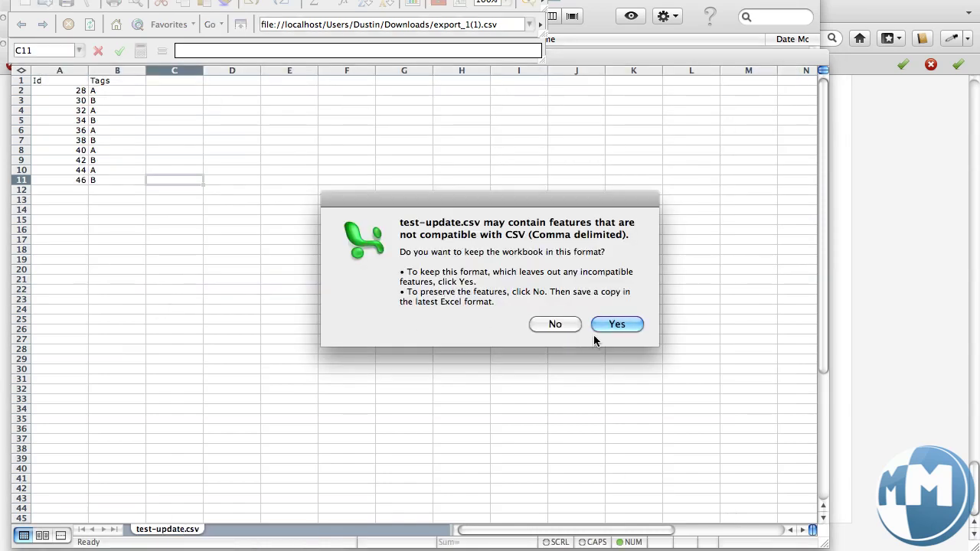
{"action": "left_click", "coordinate": [612, 328]}
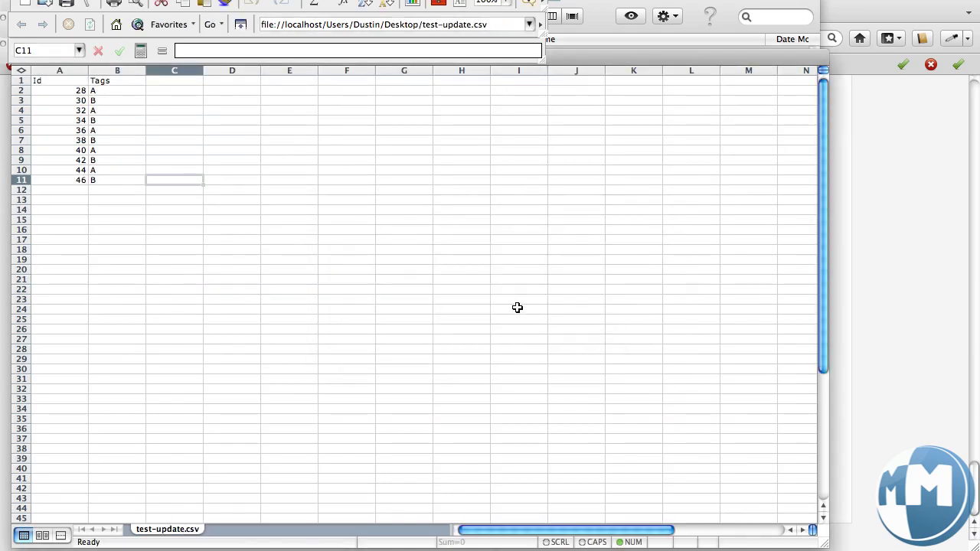
Step: Go to Data Cleanup > Modify Existing Records and choose Contacts
{"action": "left_click", "coordinate": [890, 268]}
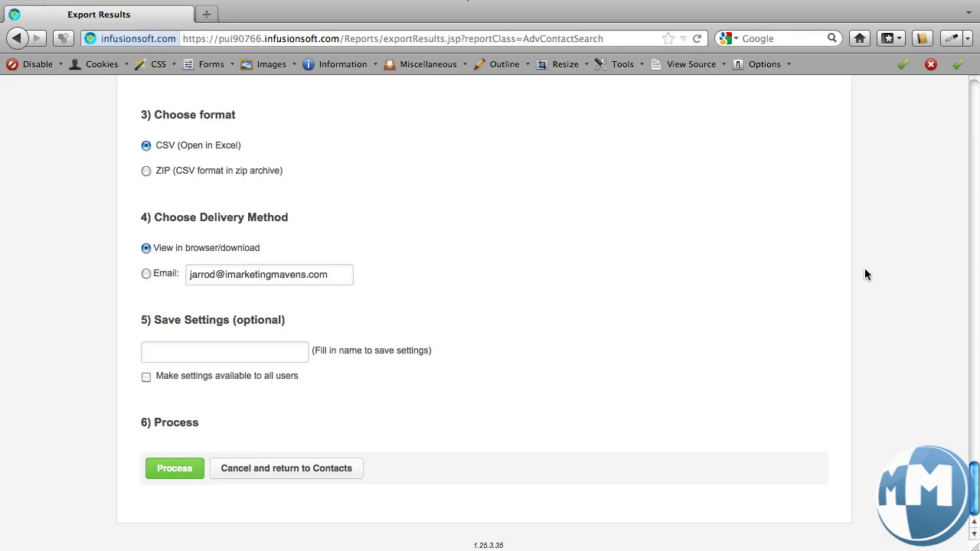
{"action": "scroll", "coordinate": [626, 270], "scroll_direction": "up", "scroll_amount": 20}
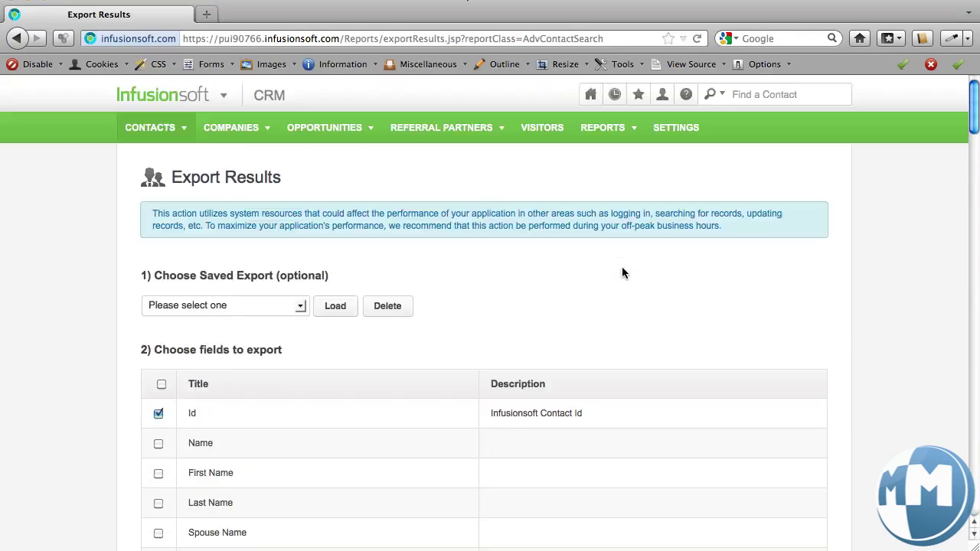
{"action": "left_click", "coordinate": [227, 94]}
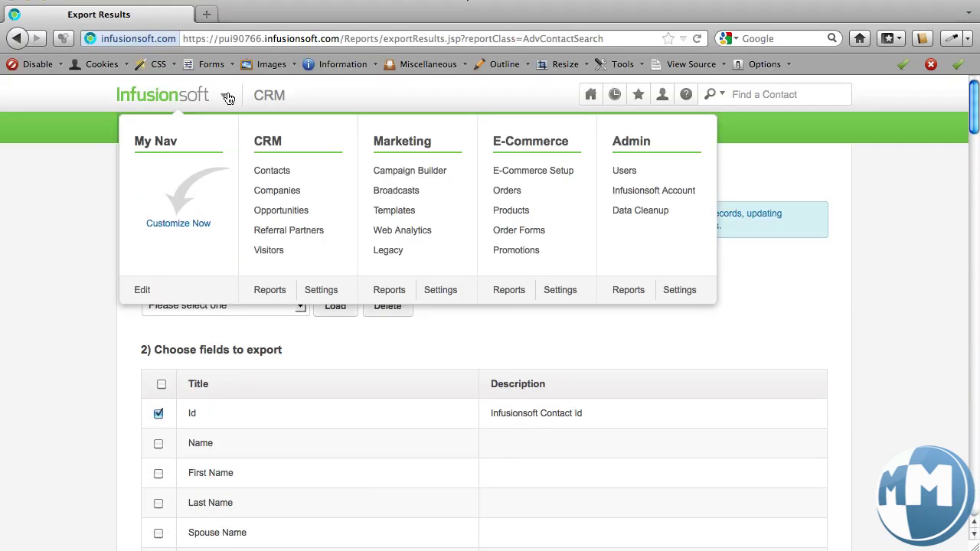
{"action": "left_click", "coordinate": [638, 213]}
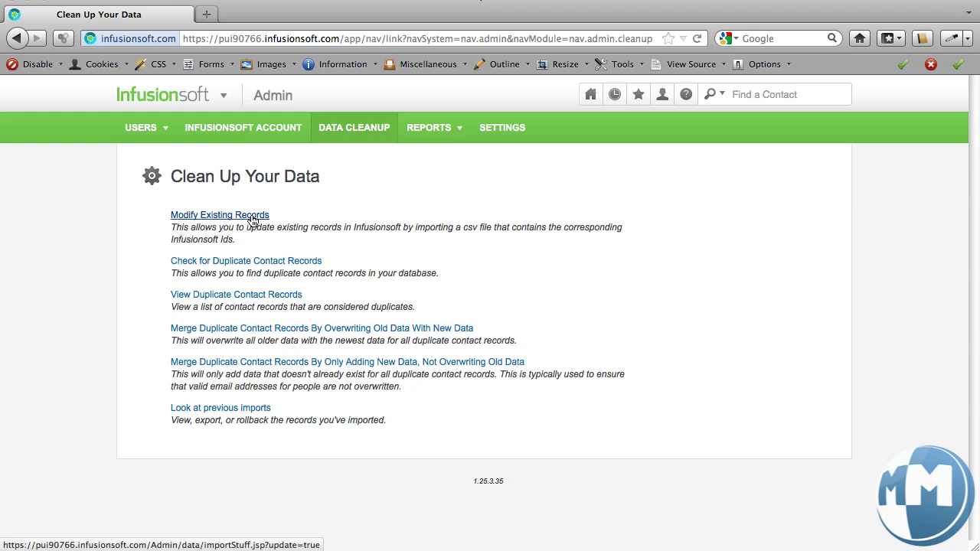
{"action": "left_click", "coordinate": [252, 219]}
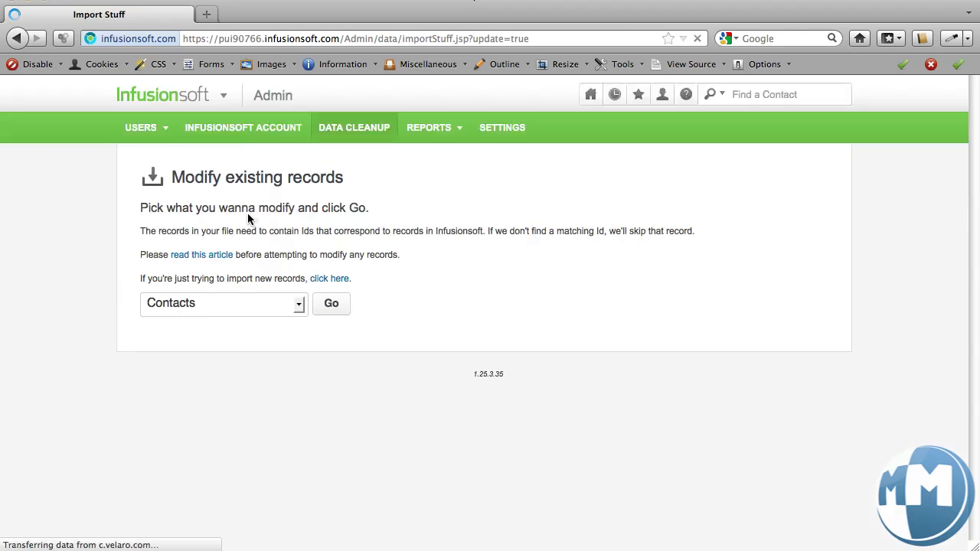
{"action": "left_click", "coordinate": [325, 309]}
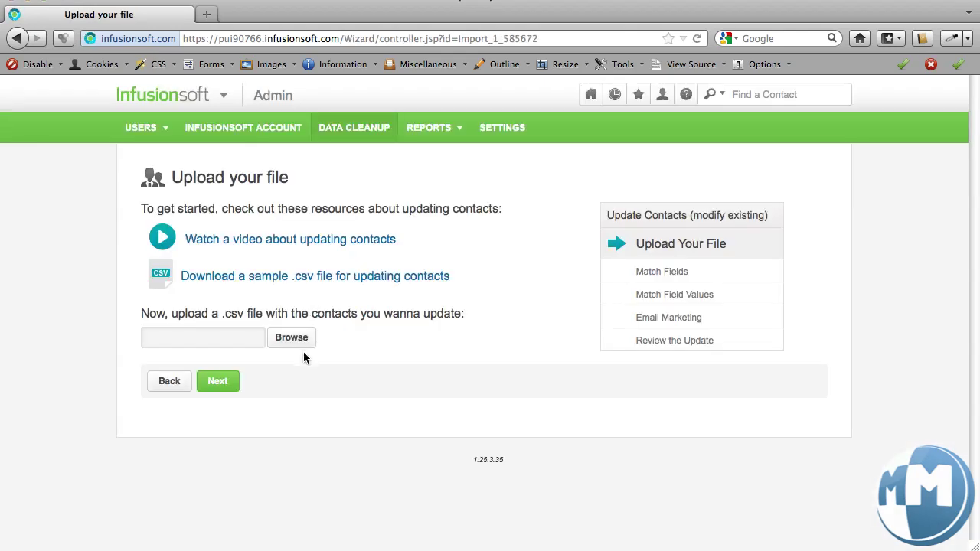
Step: Upload test-update.csv from the Desktop as the update file
{"action": "left_click", "coordinate": [300, 337]}
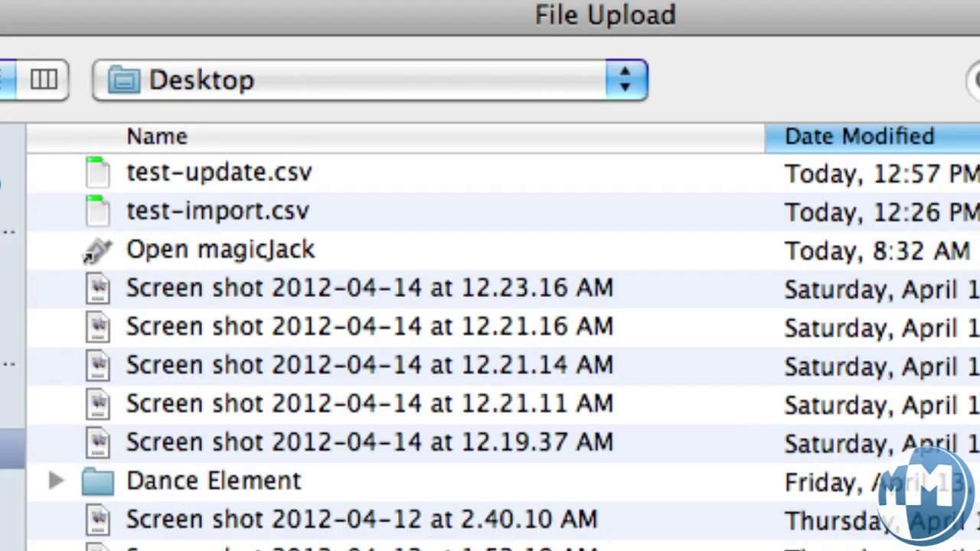
{"action": "left_click", "coordinate": [282, 177]}
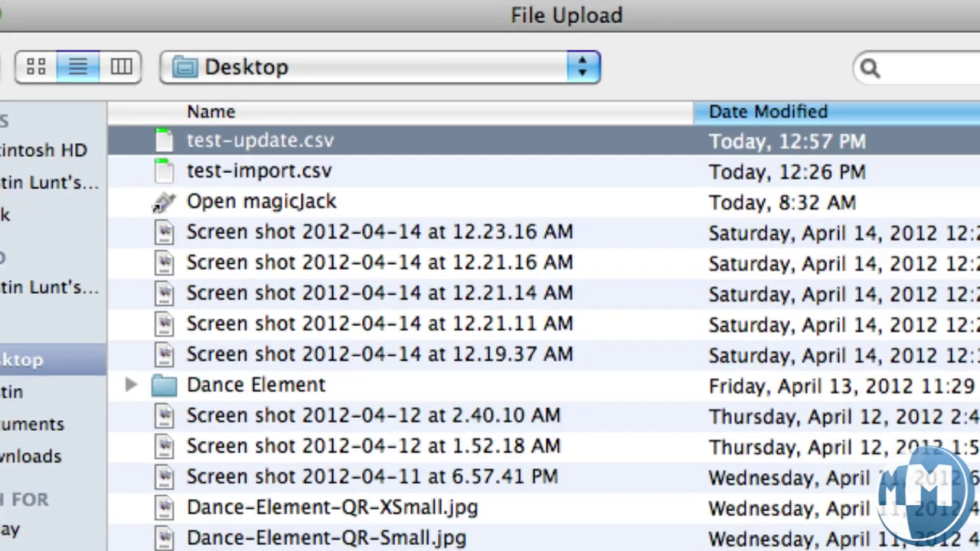
{"action": "left_click", "coordinate": [764, 473]}
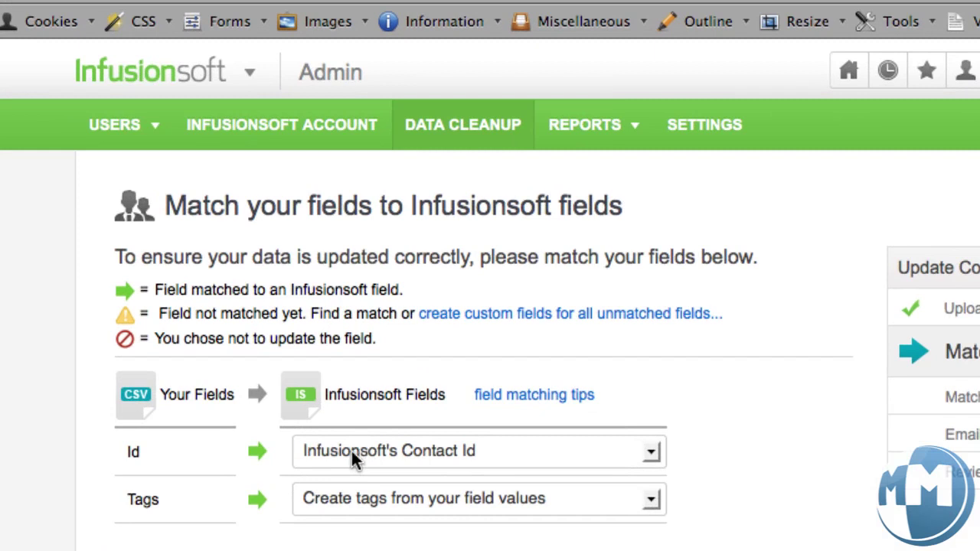
{"action": "left_click", "coordinate": [379, 450]}
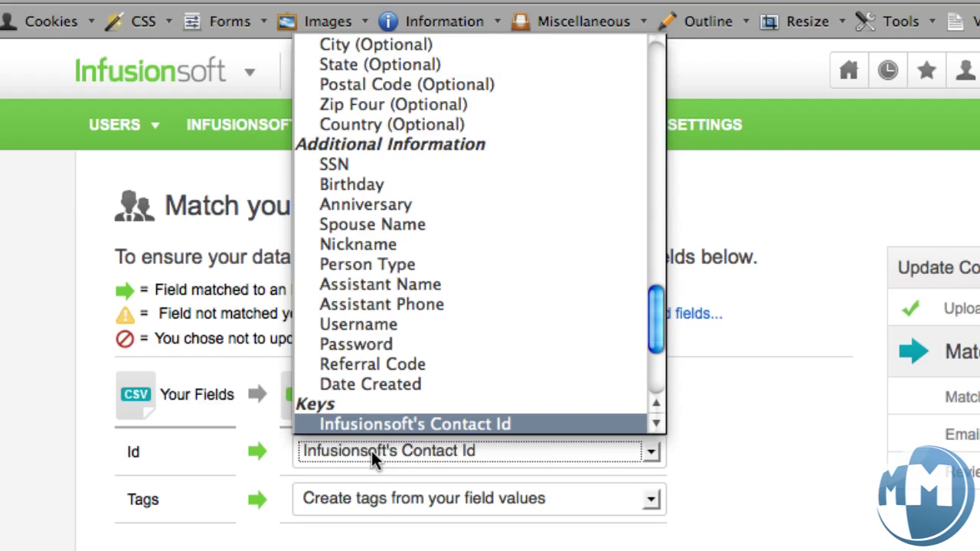
{"action": "scroll", "coordinate": [409, 297], "scroll_direction": "up", "scroll_amount": 3}
{"action": "scroll", "coordinate": [417, 192], "scroll_direction": "up", "scroll_amount": 10}
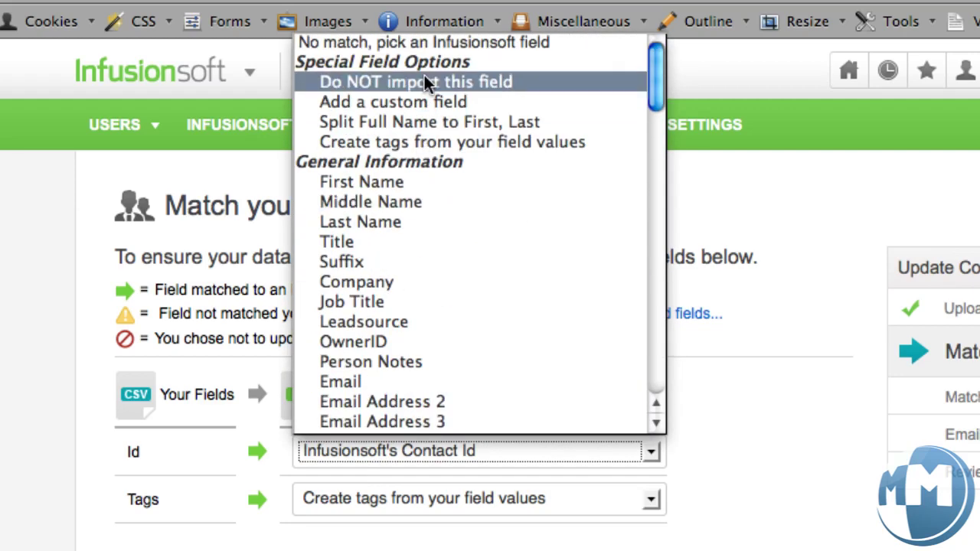
{"action": "left_click", "coordinate": [454, 37]}
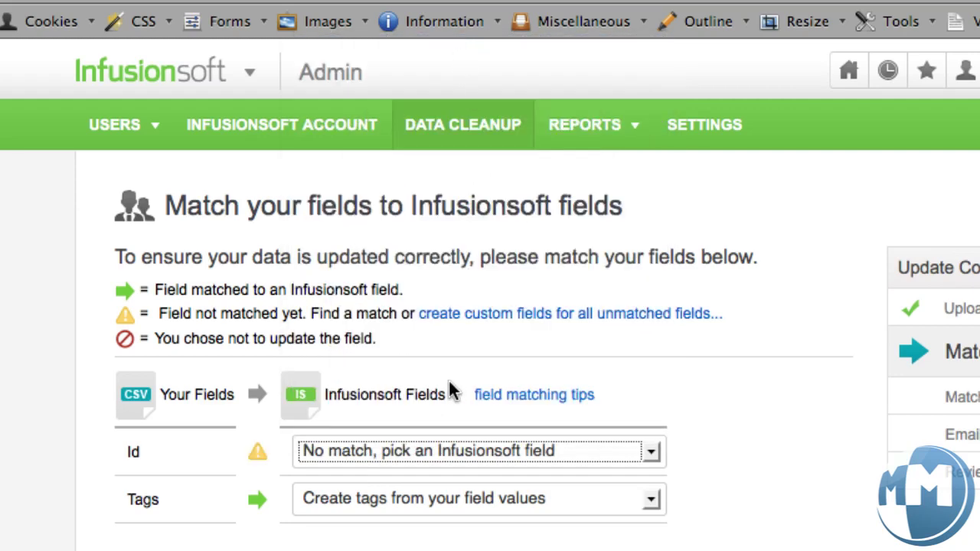
{"action": "left_click", "coordinate": [426, 459]}
{"action": "scroll", "coordinate": [452, 387], "scroll_direction": "down", "scroll_amount": 15}
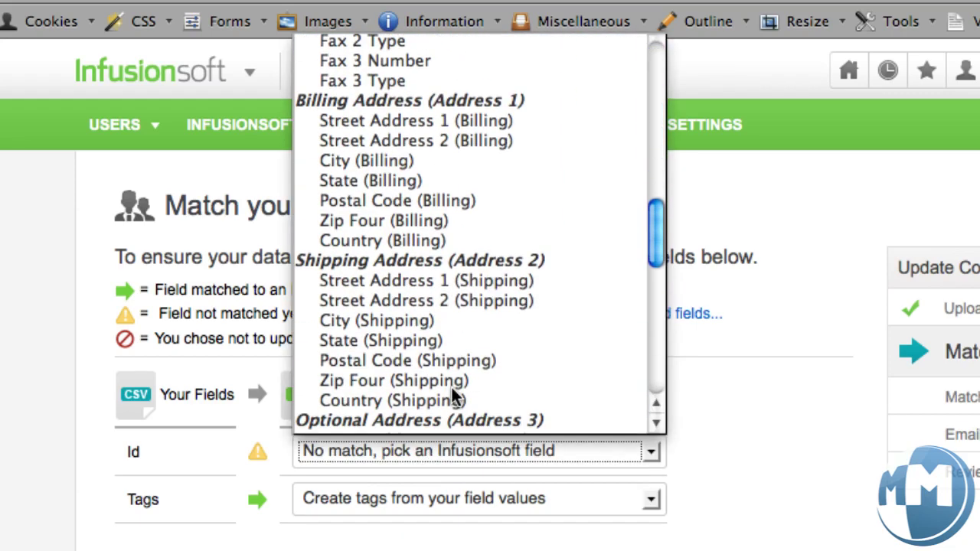
{"action": "scroll", "coordinate": [451, 387], "scroll_direction": "down", "scroll_amount": 20}
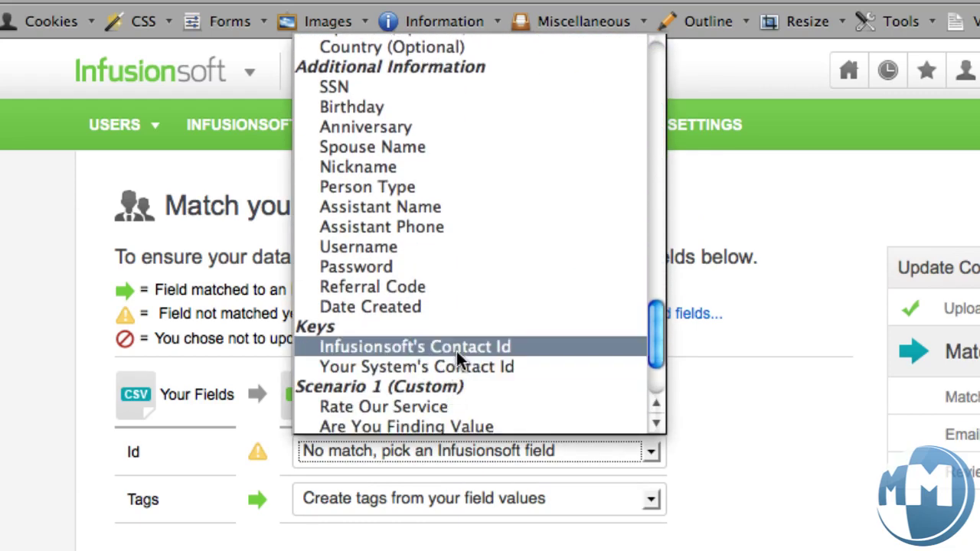
{"action": "left_click", "coordinate": [456, 349]}
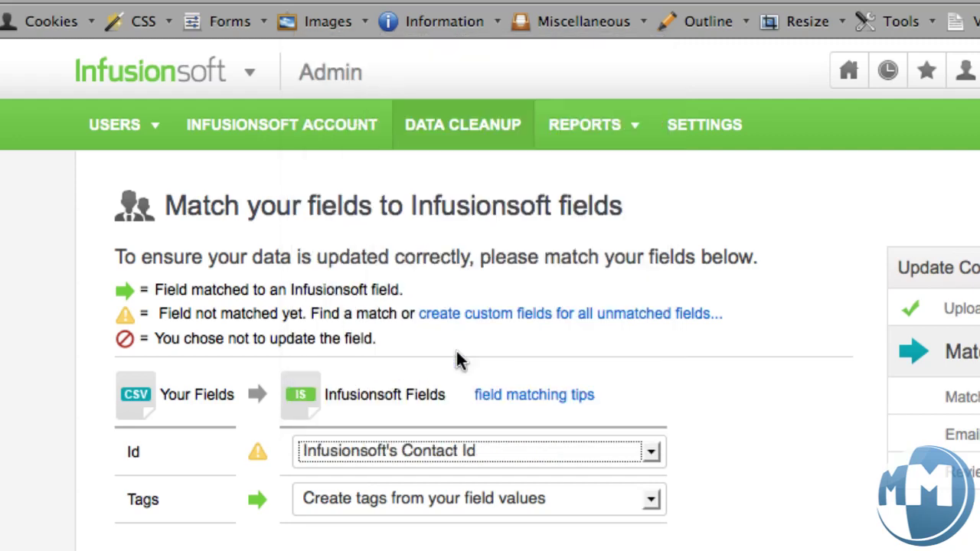
{"action": "left_click", "coordinate": [444, 499]}
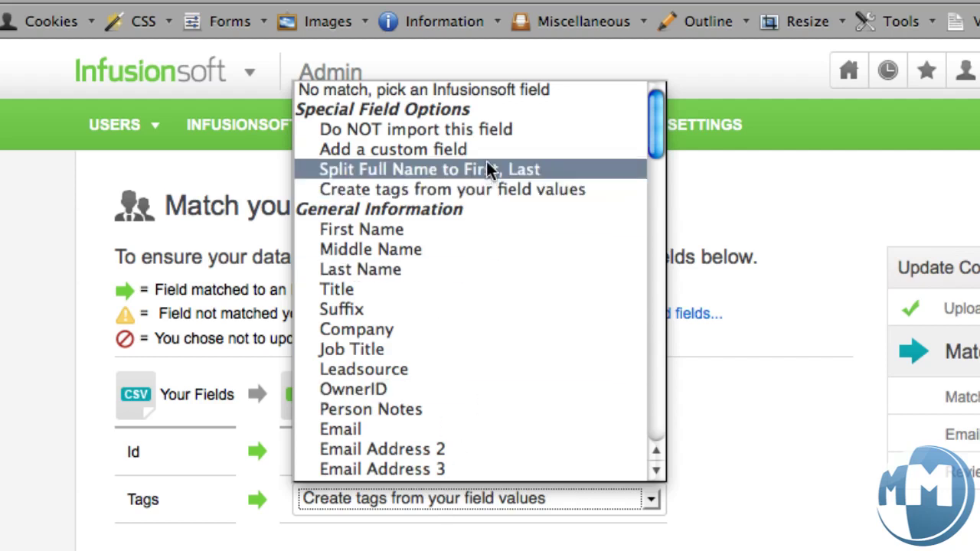
{"action": "left_click", "coordinate": [493, 191]}
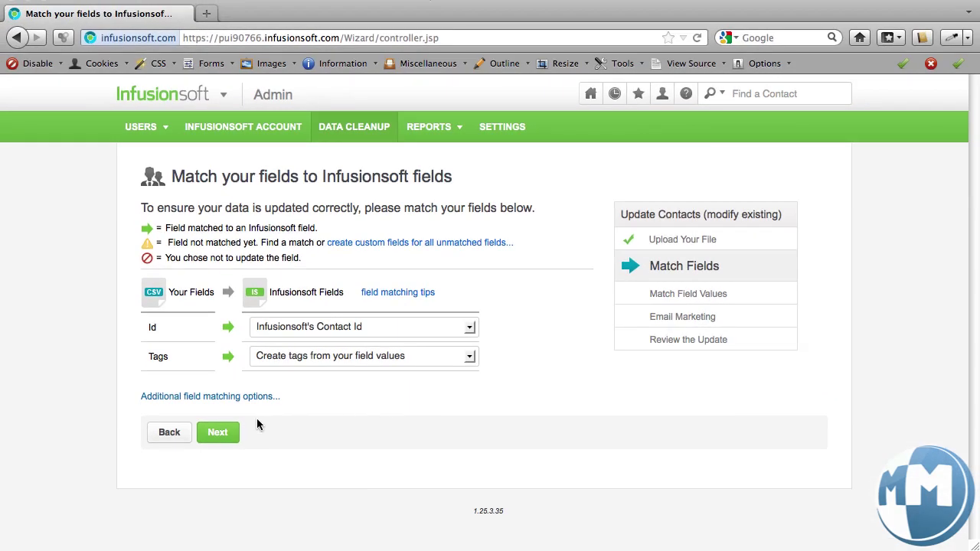
Step: Continue to the review and preview records 1 through 10
{"action": "left_click", "coordinate": [218, 434]}
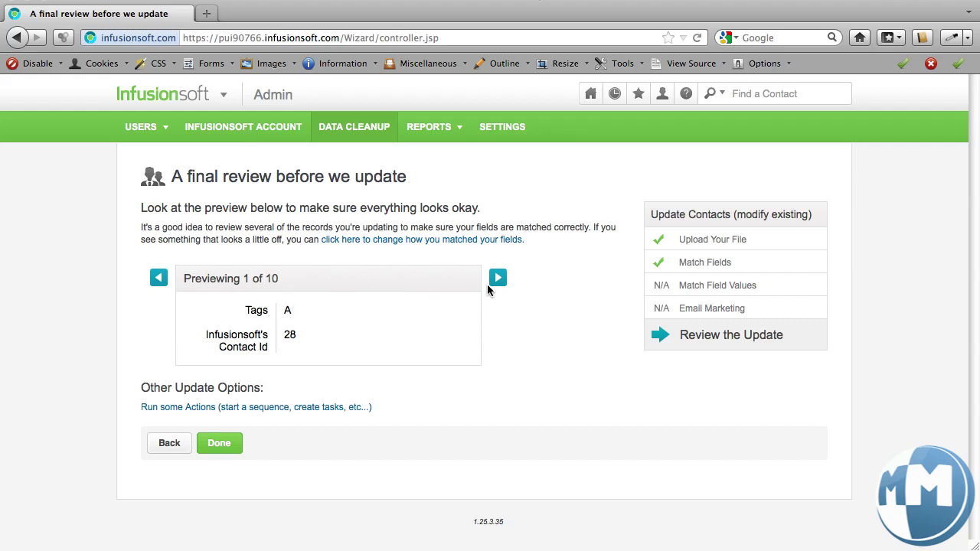
{"action": "left_click", "coordinate": [498, 282]}
{"action": "left_click", "coordinate": [499, 282]}
{"action": "left_click", "coordinate": [498, 282]}
{"action": "left_click", "coordinate": [498, 282]}
{"action": "left_click", "coordinate": [498, 281]}
{"action": "left_click", "coordinate": [499, 282]}
{"action": "left_click", "coordinate": [498, 282]}
{"action": "left_click", "coordinate": [498, 281]}
{"action": "left_click", "coordinate": [499, 282]}
Step: Step back through the previews to record 1 and submit the contact update
{"action": "left_click", "coordinate": [158, 278]}
{"action": "left_click", "coordinate": [159, 278]}
{"action": "left_click", "coordinate": [159, 278]}
{"action": "left_click", "coordinate": [159, 278]}
{"action": "left_click", "coordinate": [158, 279]}
{"action": "left_click", "coordinate": [159, 279]}
{"action": "left_click", "coordinate": [159, 280]}
{"action": "left_click", "coordinate": [159, 281]}
{"action": "left_click", "coordinate": [159, 280]}
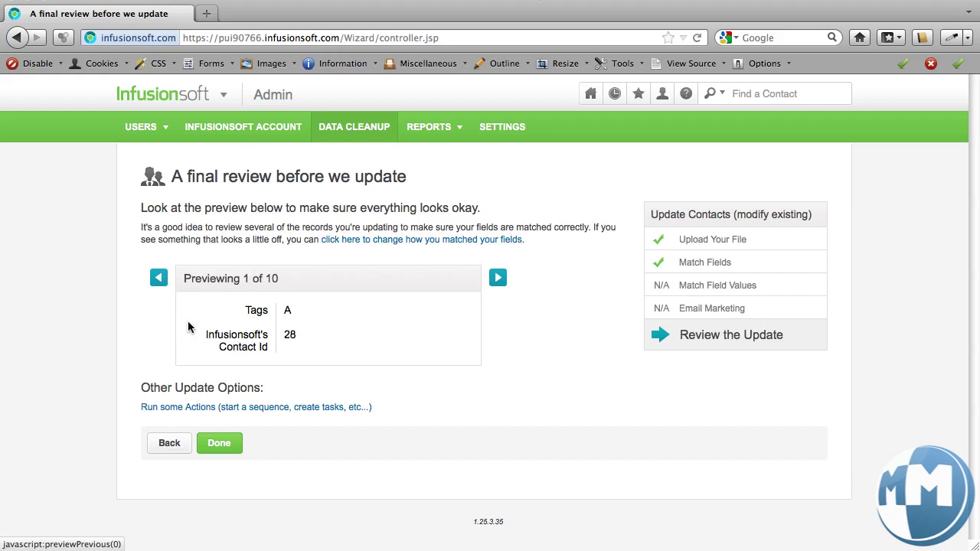
{"action": "left_click", "coordinate": [224, 446]}
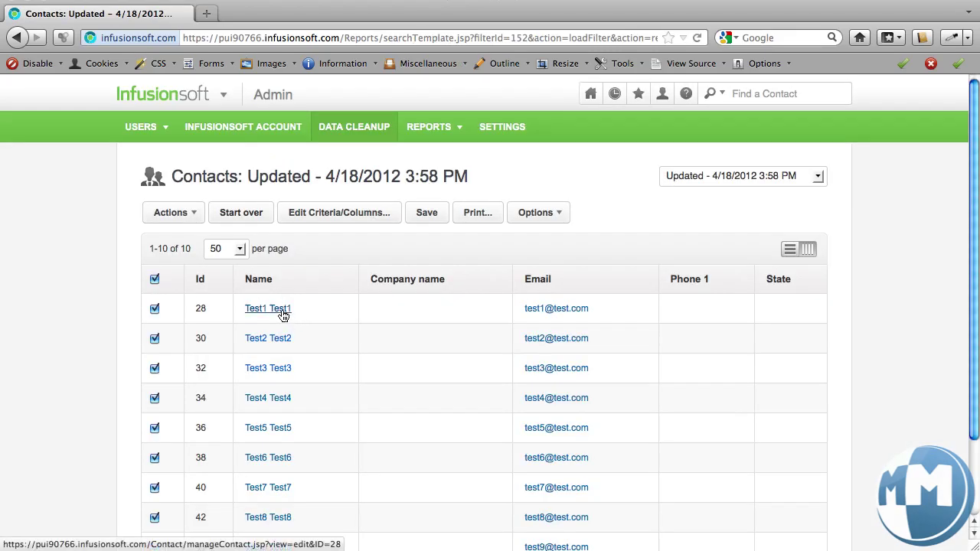
Step: Open the first updated test contact in a new tab and scroll through its record
{"action": "middle_click", "coordinate": [284, 314]}
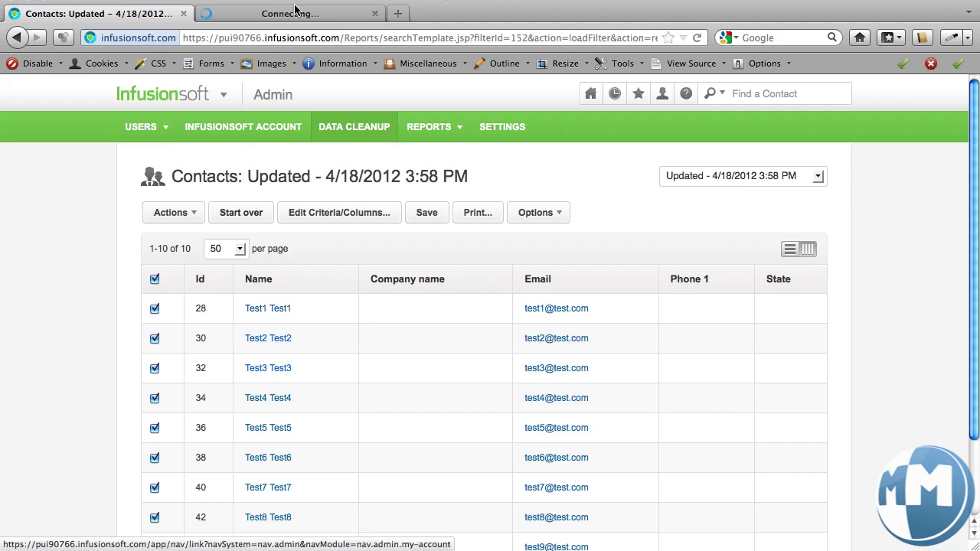
{"action": "left_click", "coordinate": [294, 14]}
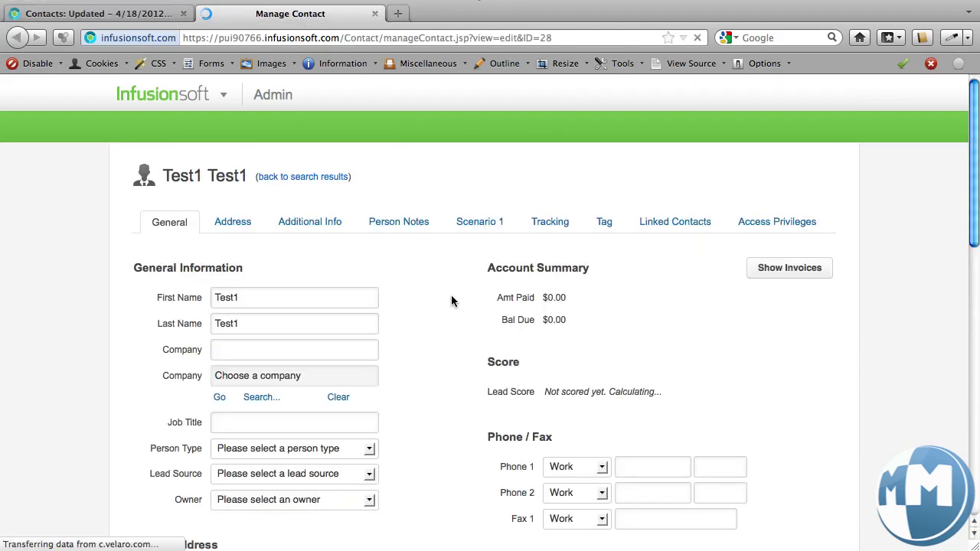
{"action": "scroll", "coordinate": [451, 299], "scroll_direction": "down", "scroll_amount": 3}
{"action": "scroll", "coordinate": [451, 299], "scroll_direction": "down", "scroll_amount": 2}
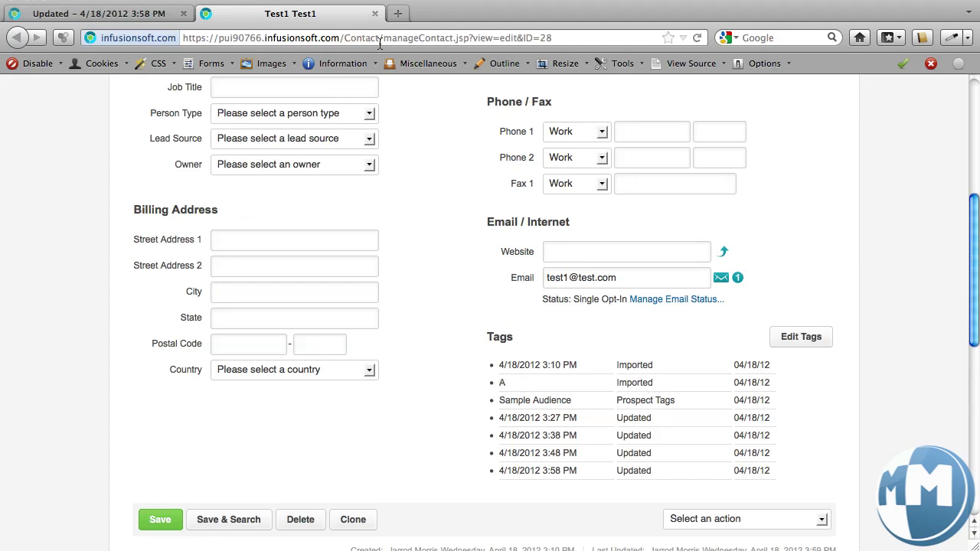
Step: Close that record and open the second test contact to check its B tag
{"action": "left_click", "coordinate": [375, 14]}
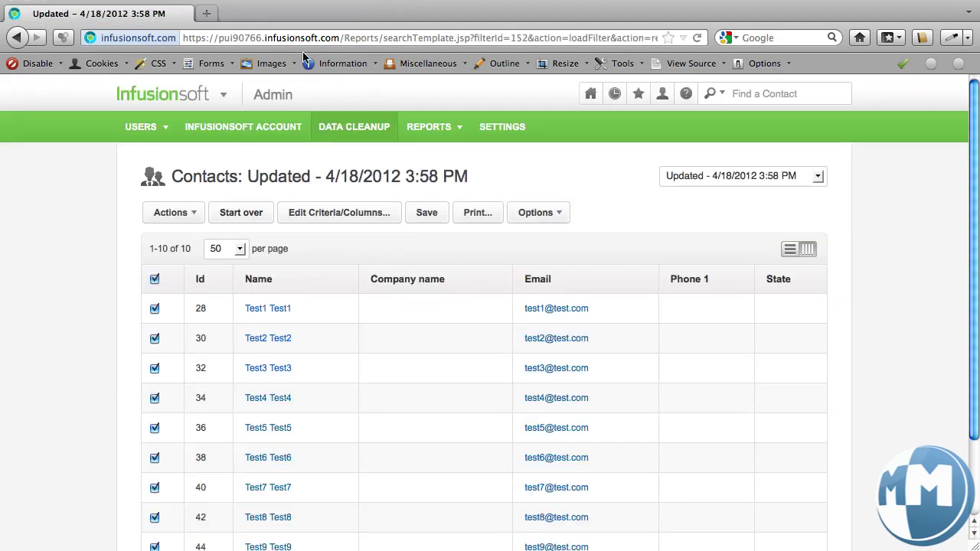
{"action": "middle_click", "coordinate": [285, 346]}
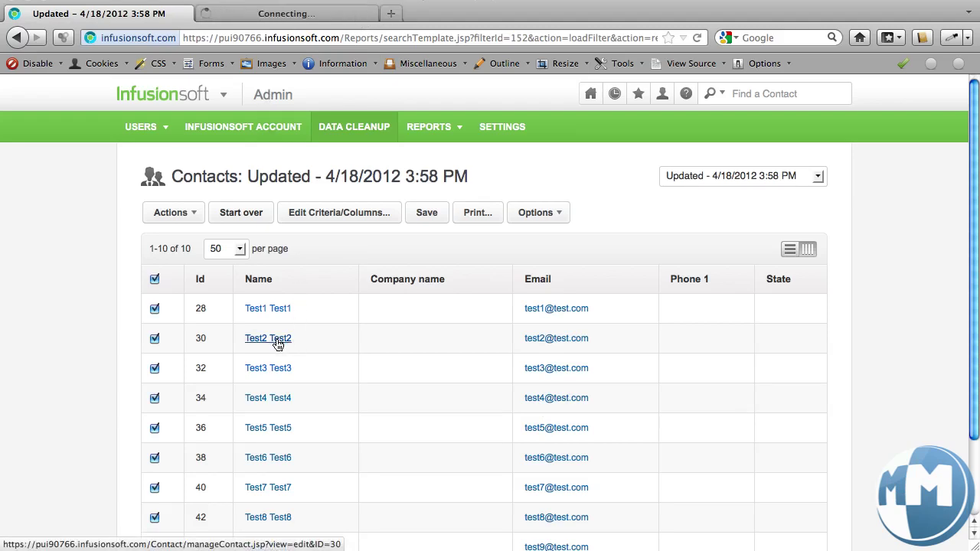
{"action": "left_click", "coordinate": [276, 14]}
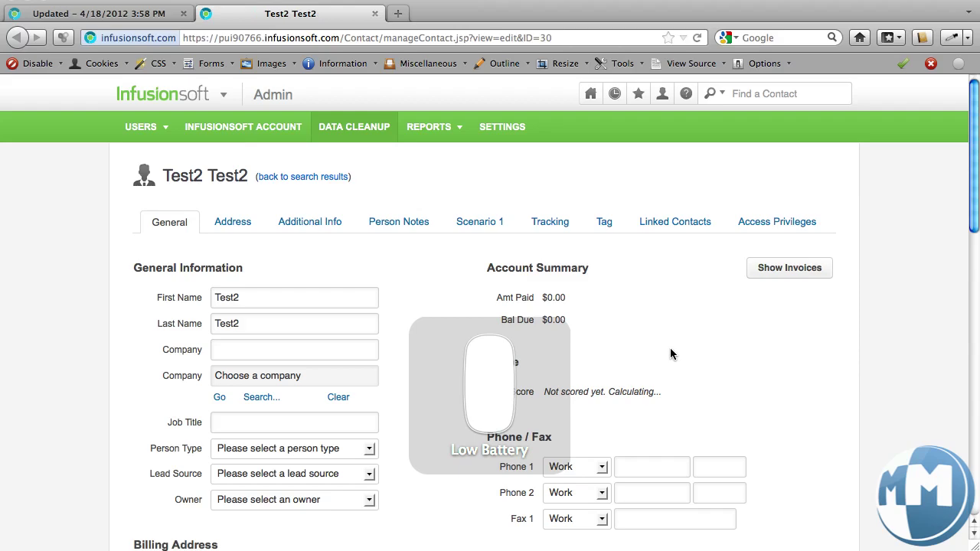
{"action": "scroll", "coordinate": [693, 352], "scroll_direction": "down", "scroll_amount": 2}
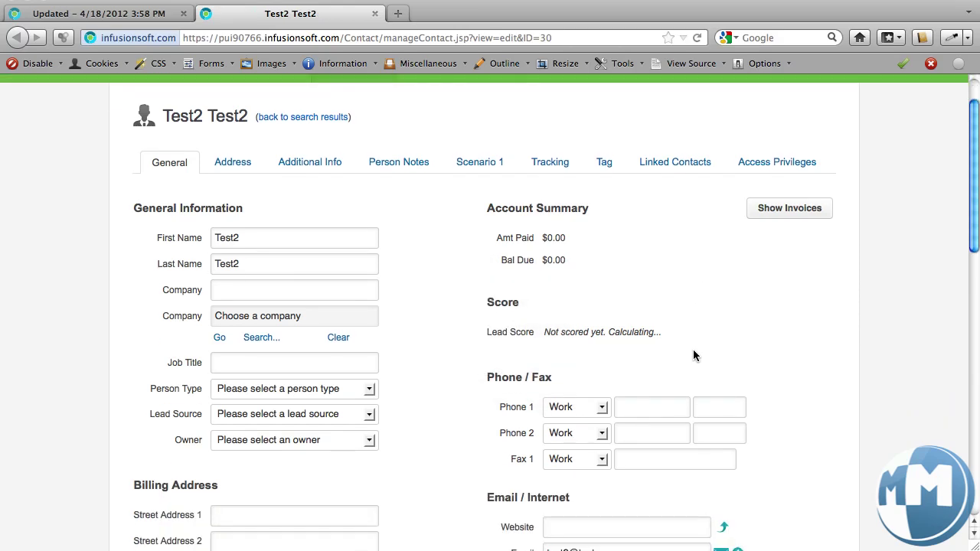
{"action": "scroll", "coordinate": [692, 355], "scroll_direction": "down", "scroll_amount": 3}
{"action": "scroll", "coordinate": [685, 375], "scroll_direction": "down", "scroll_amount": 2}
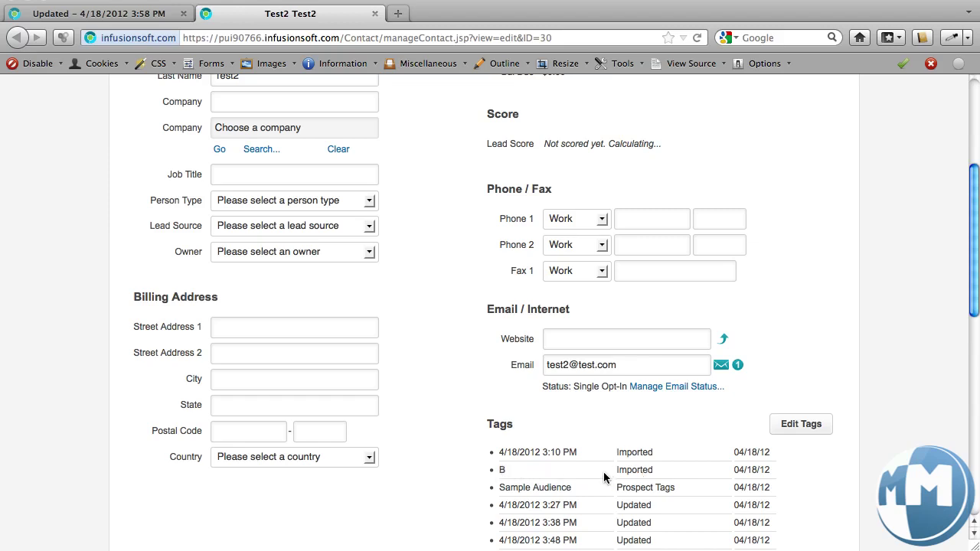
{"action": "scroll", "coordinate": [438, 476], "scroll_direction": "up", "scroll_amount": 6}
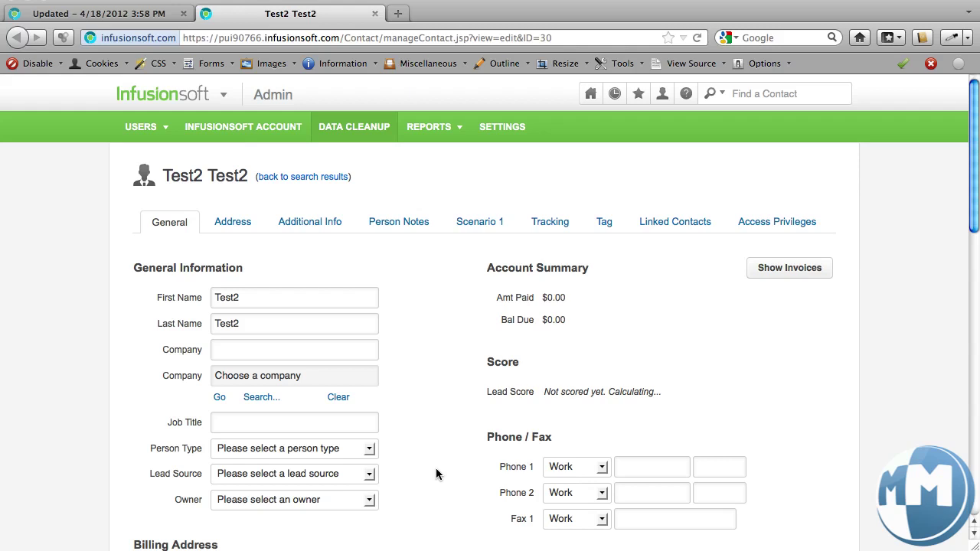
Step: Filter the Contacts list to tag Imported -> A and bring up its Actions menu
{"action": "left_click", "coordinate": [222, 94]}
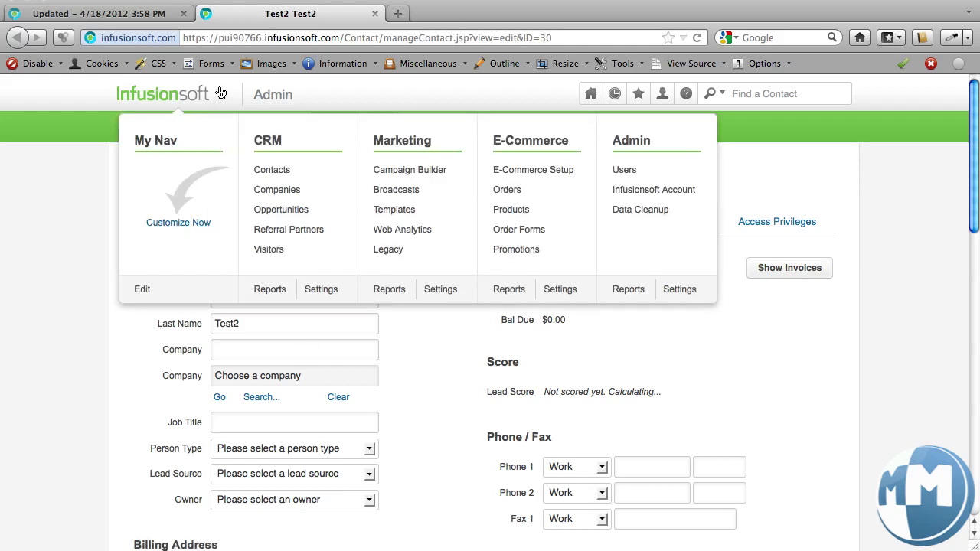
{"action": "left_click", "coordinate": [268, 170]}
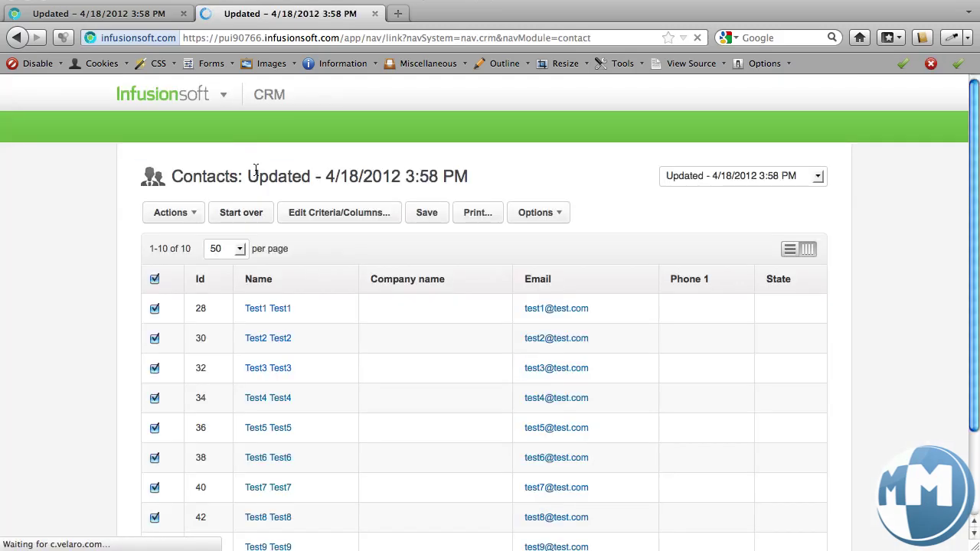
{"action": "left_click", "coordinate": [293, 219]}
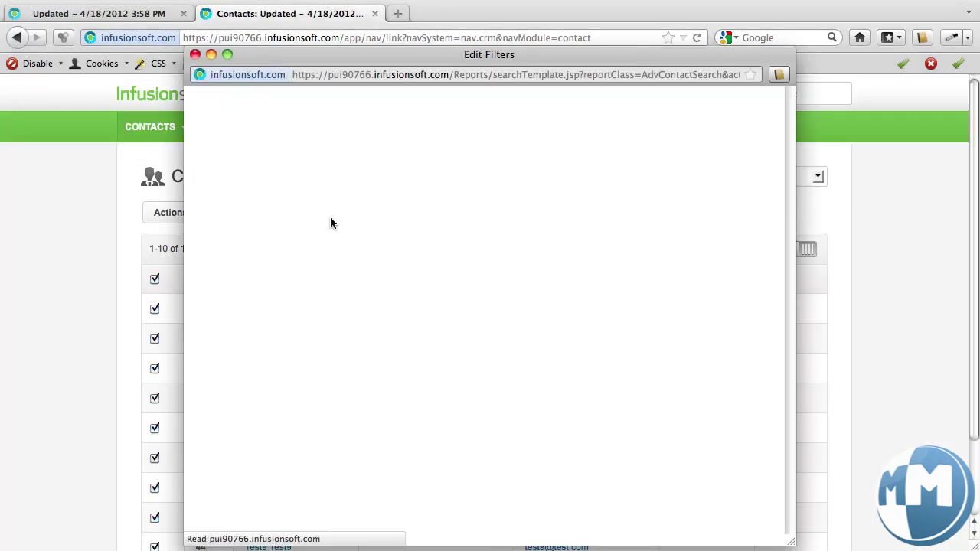
{"action": "scroll", "coordinate": [392, 419], "scroll_direction": "up", "scroll_amount": 5}
{"action": "scroll", "coordinate": [392, 419], "scroll_direction": "up", "scroll_amount": 4}
{"action": "left_click", "coordinate": [346, 414]}
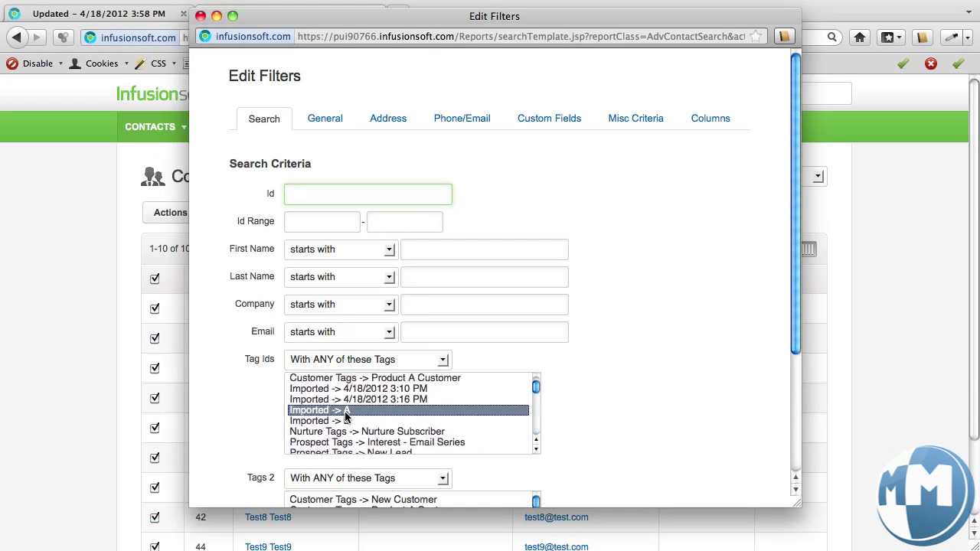
{"action": "scroll", "coordinate": [236, 426], "scroll_direction": "down", "scroll_amount": 5}
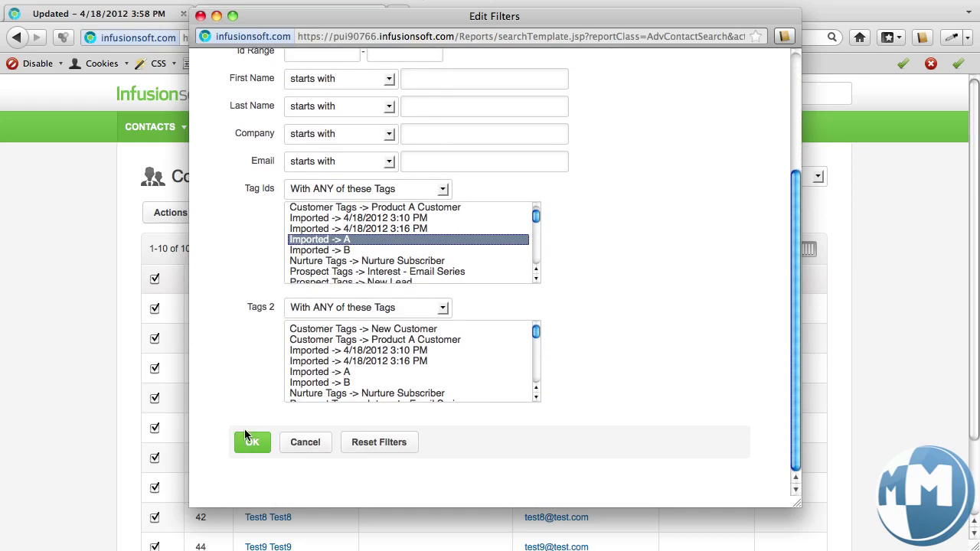
{"action": "left_click", "coordinate": [251, 444]}
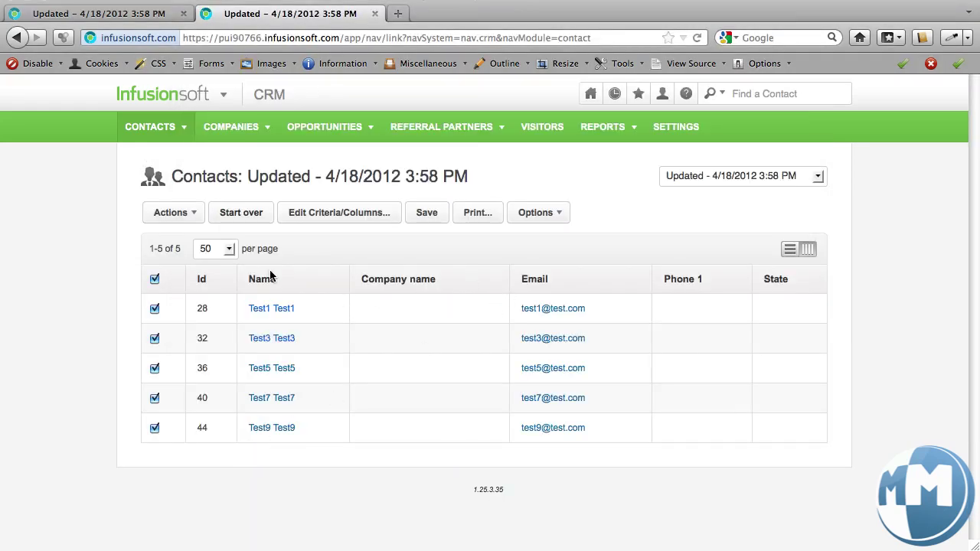
{"action": "left_click", "coordinate": [191, 213]}
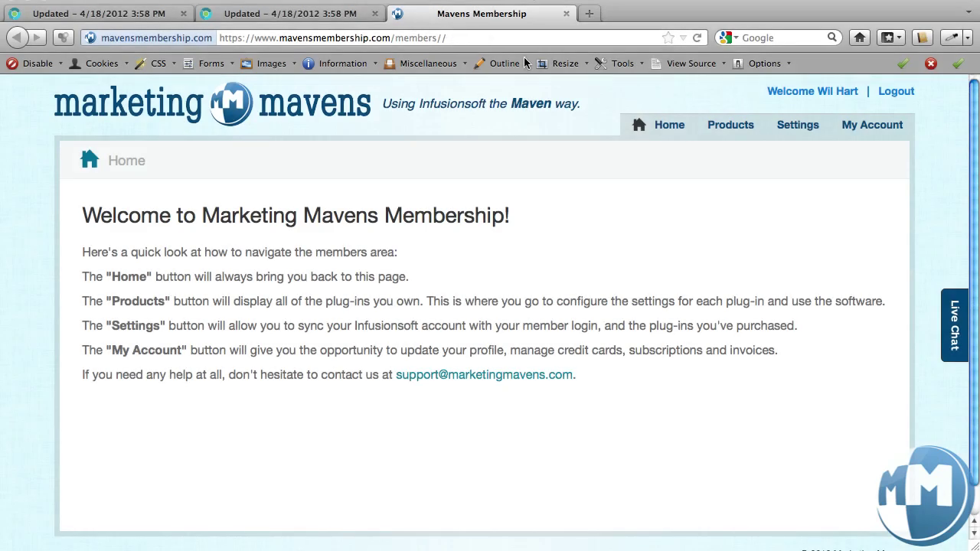
Step: Open Products and scroll through Maven Analytics, RSS to Email, Split Tester and the other plug-ins
{"action": "left_click", "coordinate": [726, 128]}
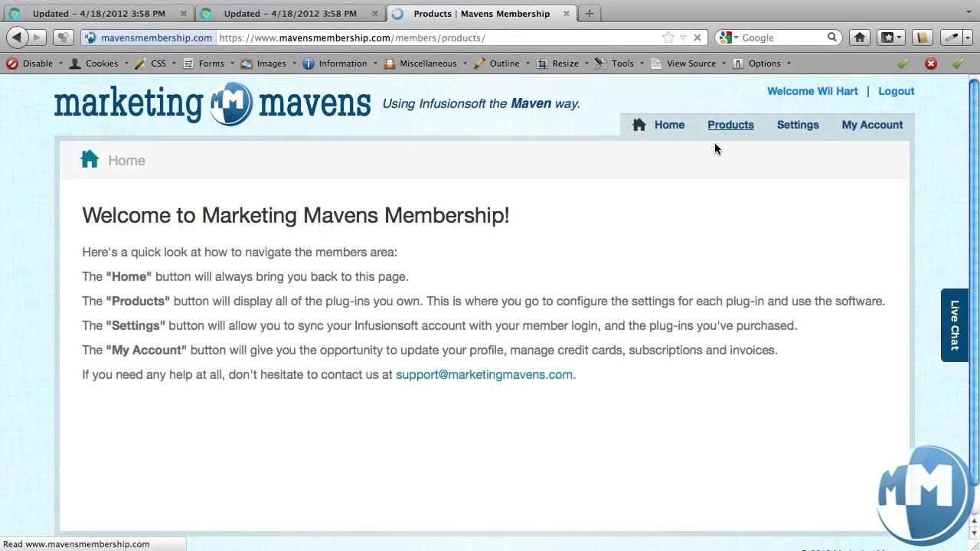
{"action": "scroll", "coordinate": [692, 166], "scroll_direction": "down", "scroll_amount": 3}
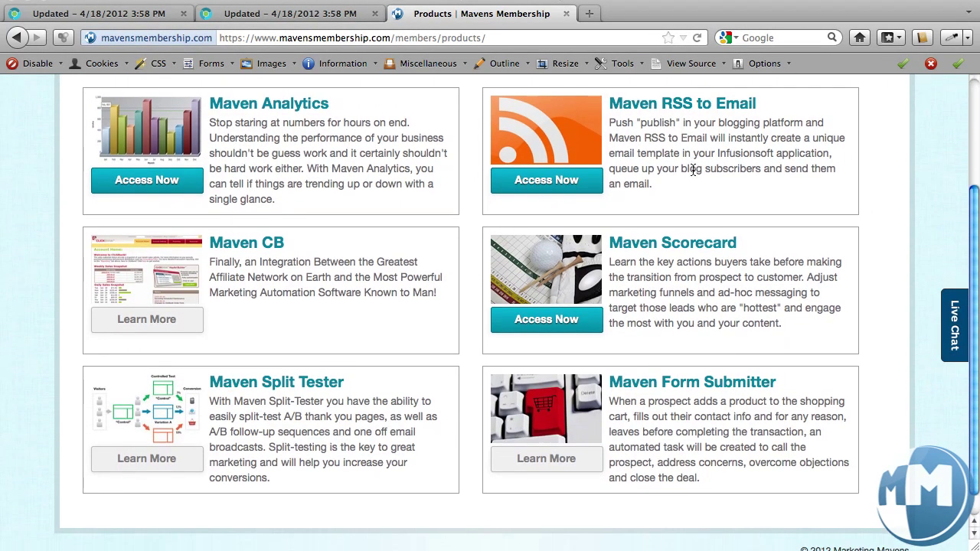
{"action": "scroll", "coordinate": [692, 168], "scroll_direction": "up", "scroll_amount": 5}
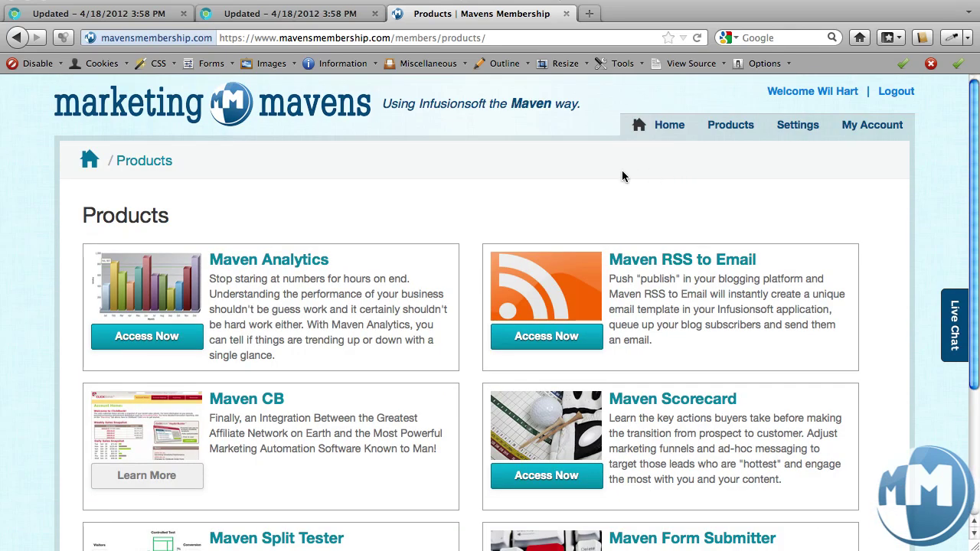
{"action": "scroll", "coordinate": [621, 172], "scroll_direction": "down", "scroll_amount": 1}
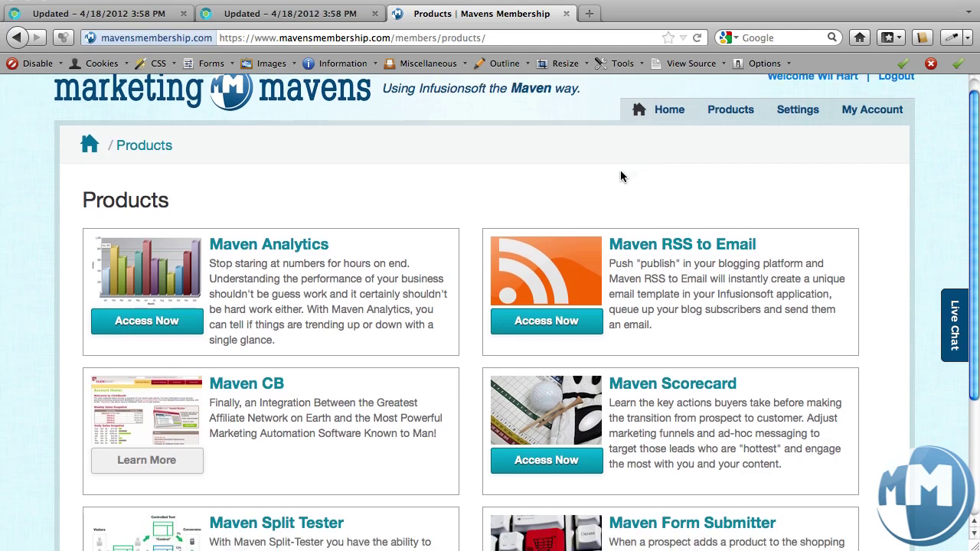
{"action": "scroll", "coordinate": [621, 176], "scroll_direction": "down", "scroll_amount": 1}
{"action": "scroll", "coordinate": [621, 175], "scroll_direction": "down", "scroll_amount": 2}
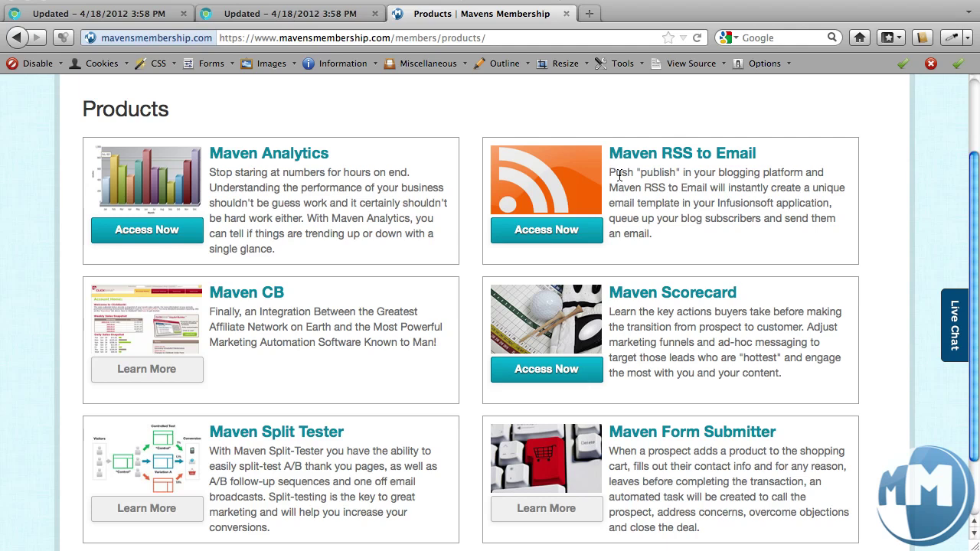
{"action": "scroll", "coordinate": [343, 351], "scroll_direction": "down", "scroll_amount": 3}
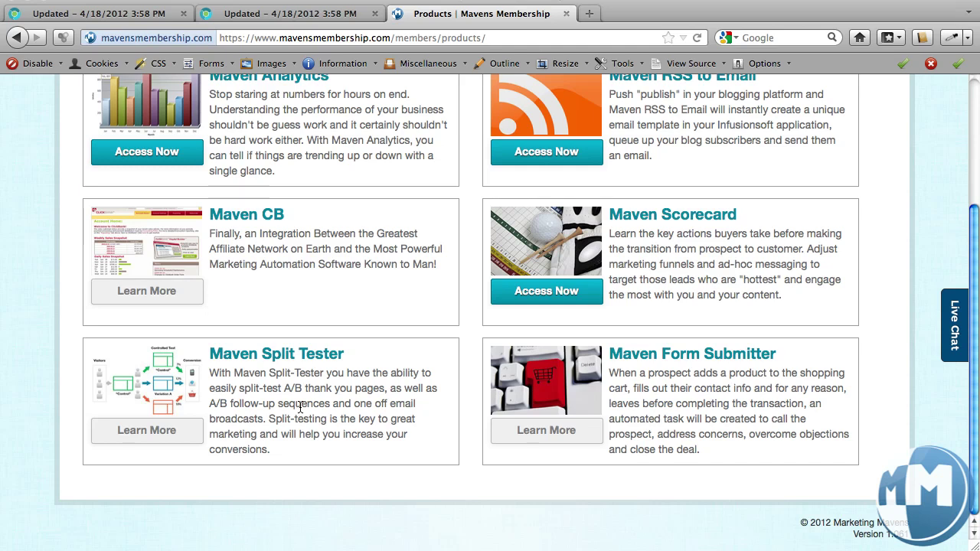
{"action": "scroll", "coordinate": [262, 272], "scroll_direction": "up", "scroll_amount": 1}
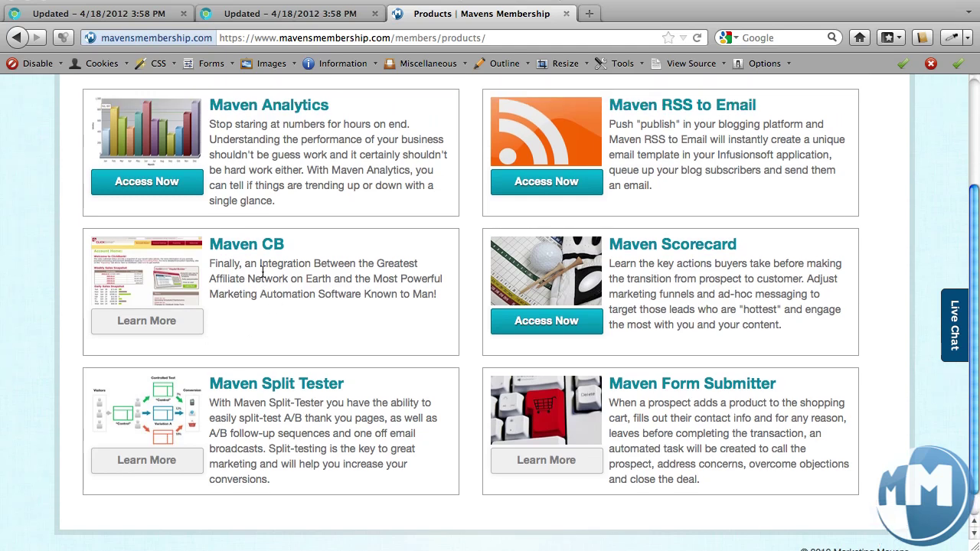
Step: Open Maven Analytics with Access Now and display the Marketing tab's report menu
{"action": "left_click", "coordinate": [152, 185]}
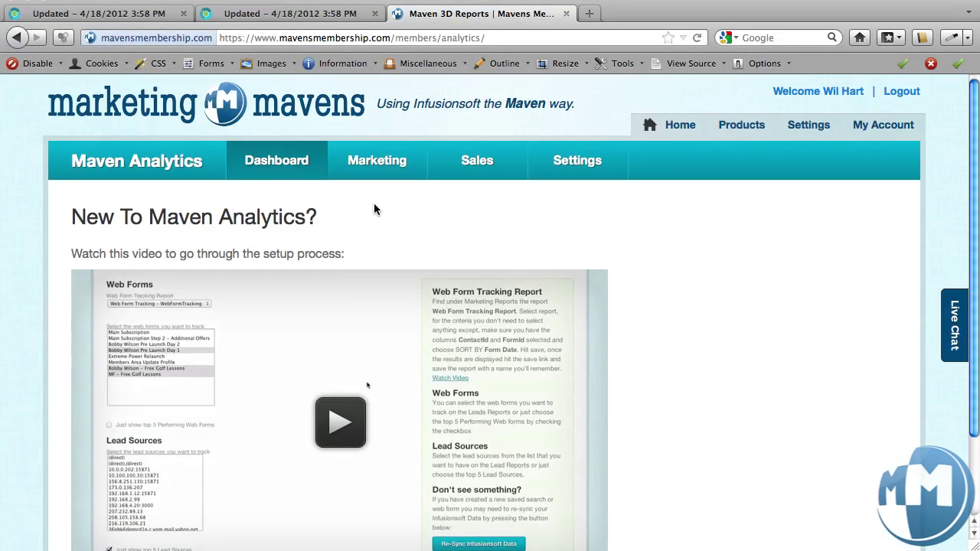
{"action": "mouse_move", "coordinate": [382, 173]}
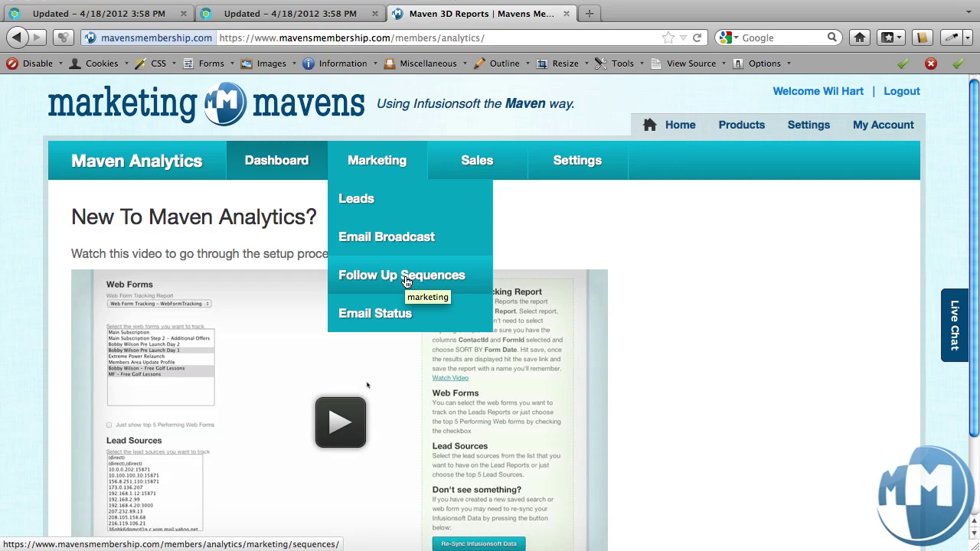
Step: Display the Sales menu with Long Range, Short Range and Net Revenue reports
{"action": "mouse_move", "coordinate": [528, 165]}
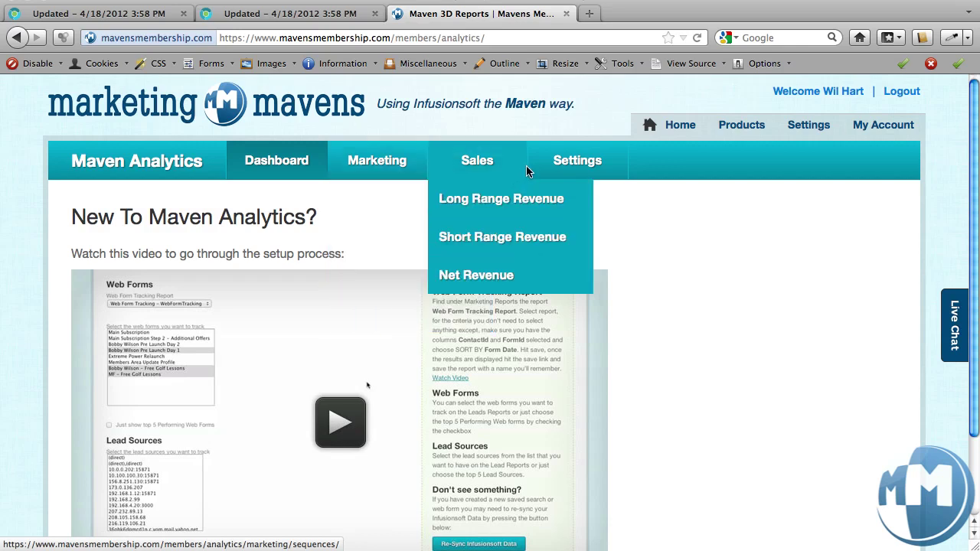